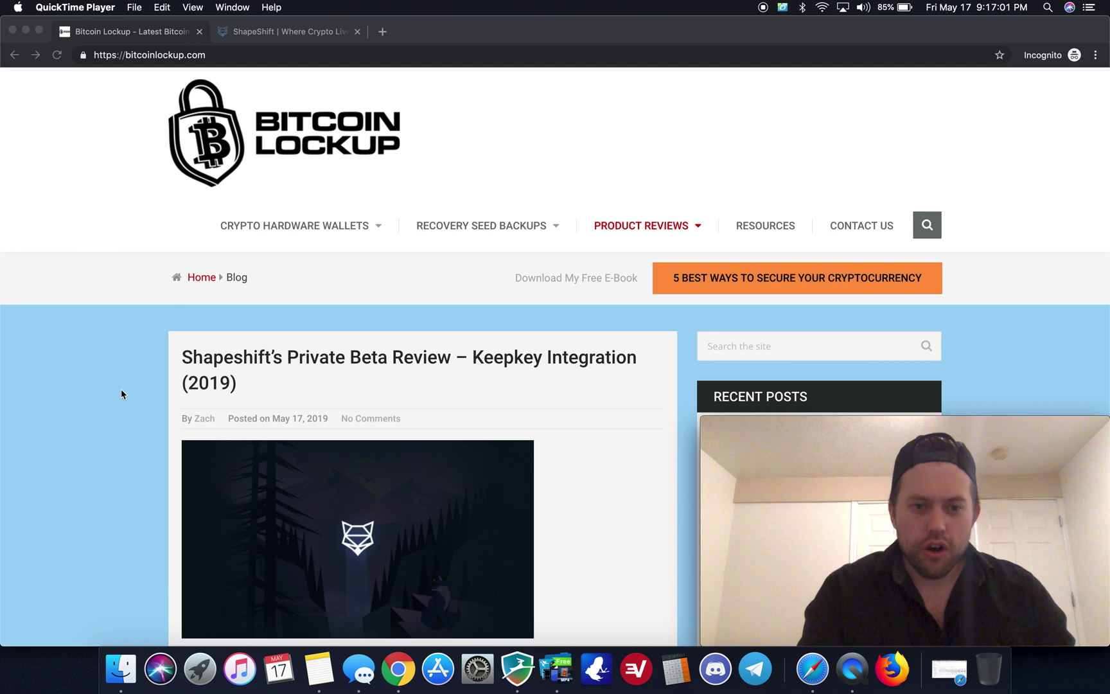
- Leave the Bitcoin Lockup blog and bring the beta.shapeshift.com tab to the front
scroll(120, 389, "down", 2)
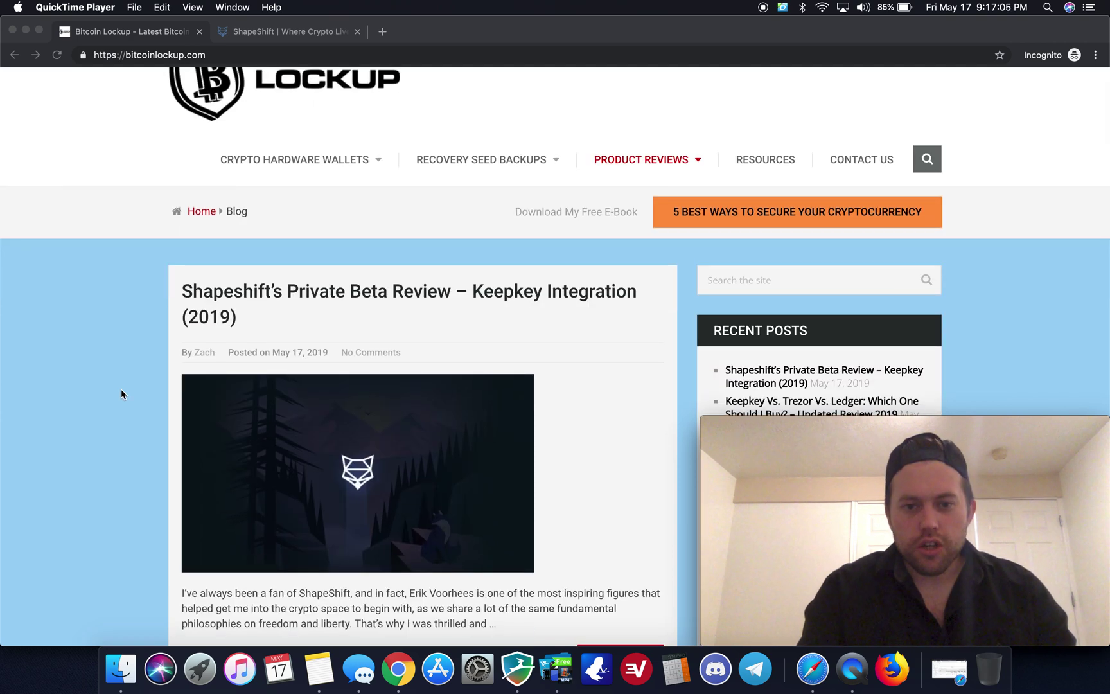
scroll(121, 392, "down", 9)
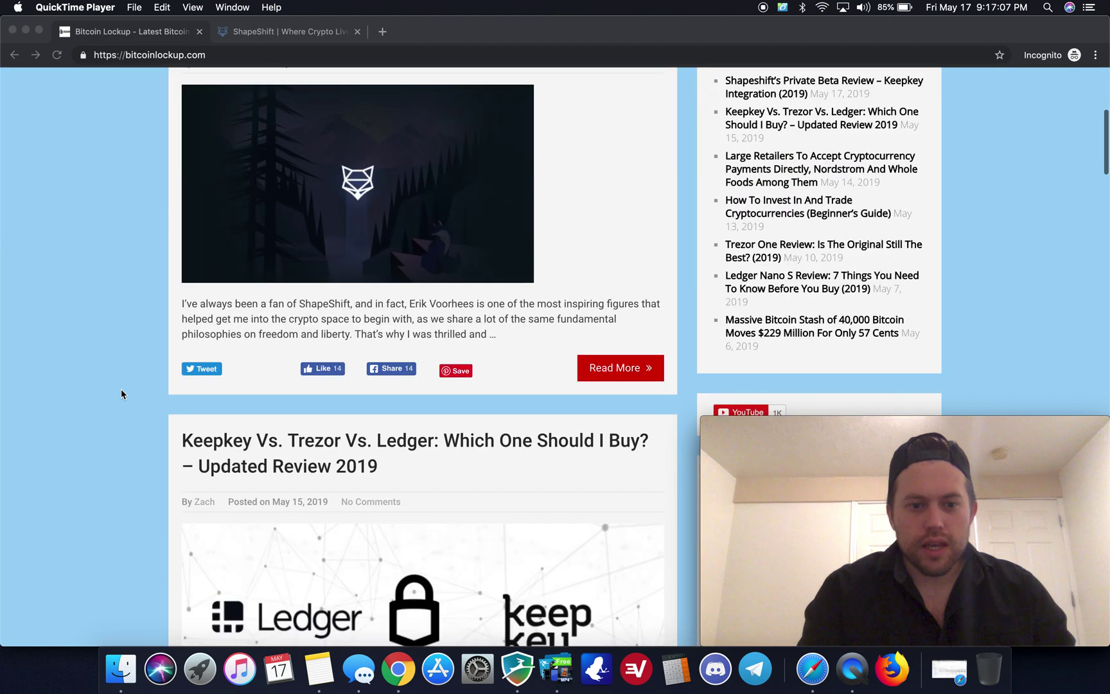
scroll(120, 389, "up", 8)
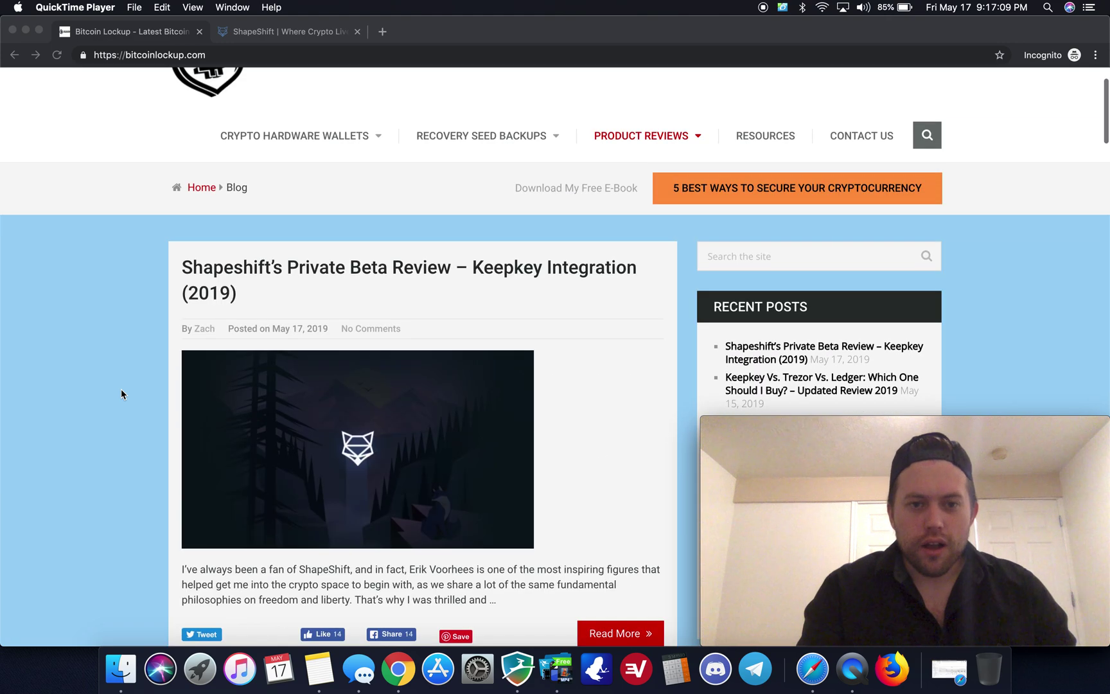
scroll(120, 388, "up", 2)
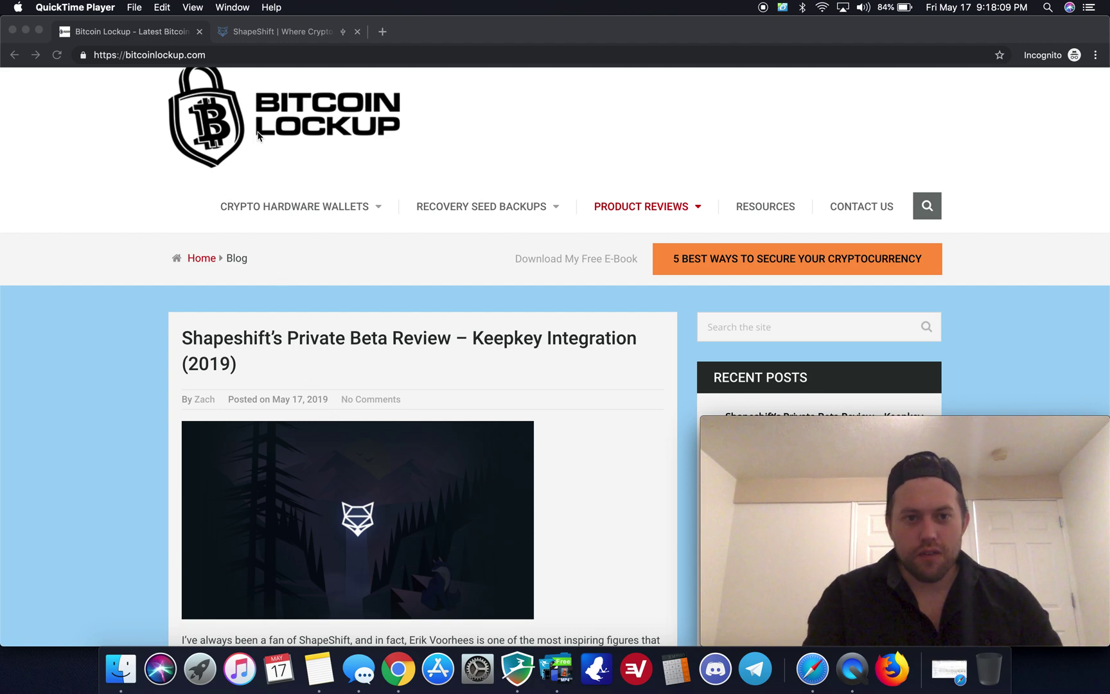
left_click(304, 37)
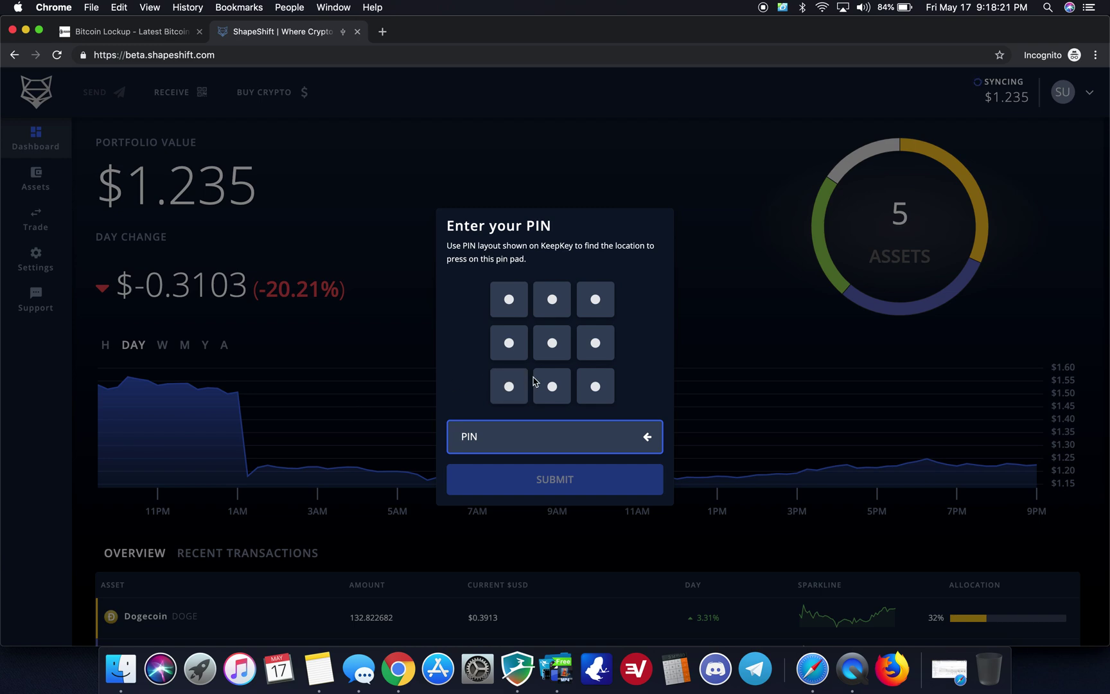
- Unlock the KeepKey by entering its four-digit PIN on the scrambled pad and submitting it
left_click(553, 301)
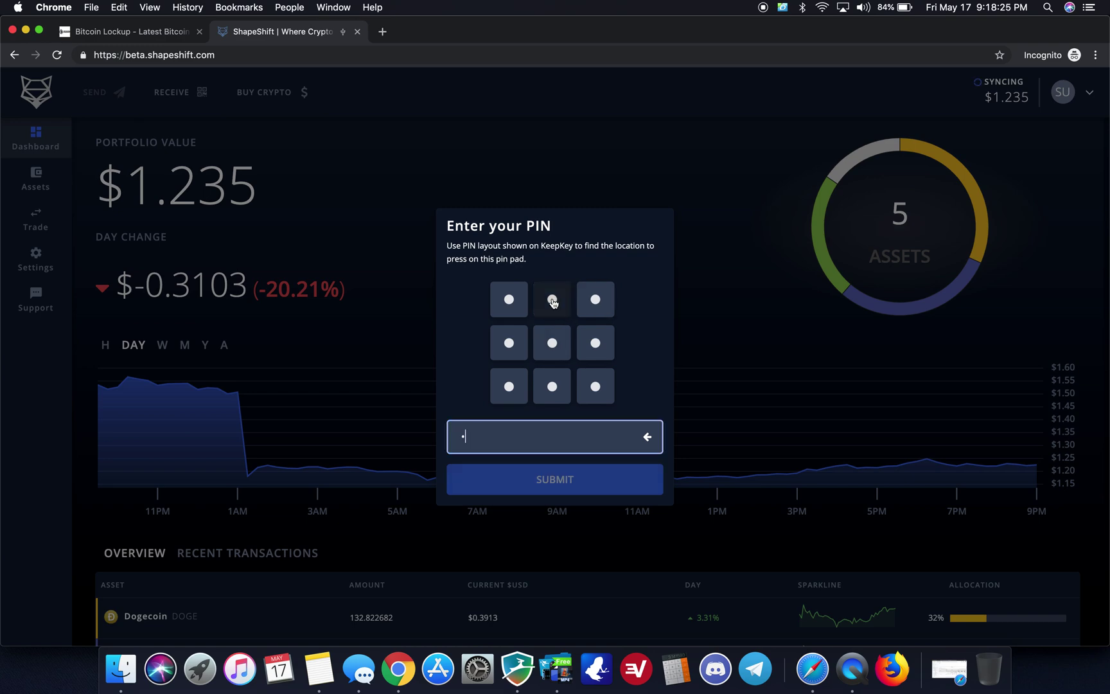
left_click(509, 394)
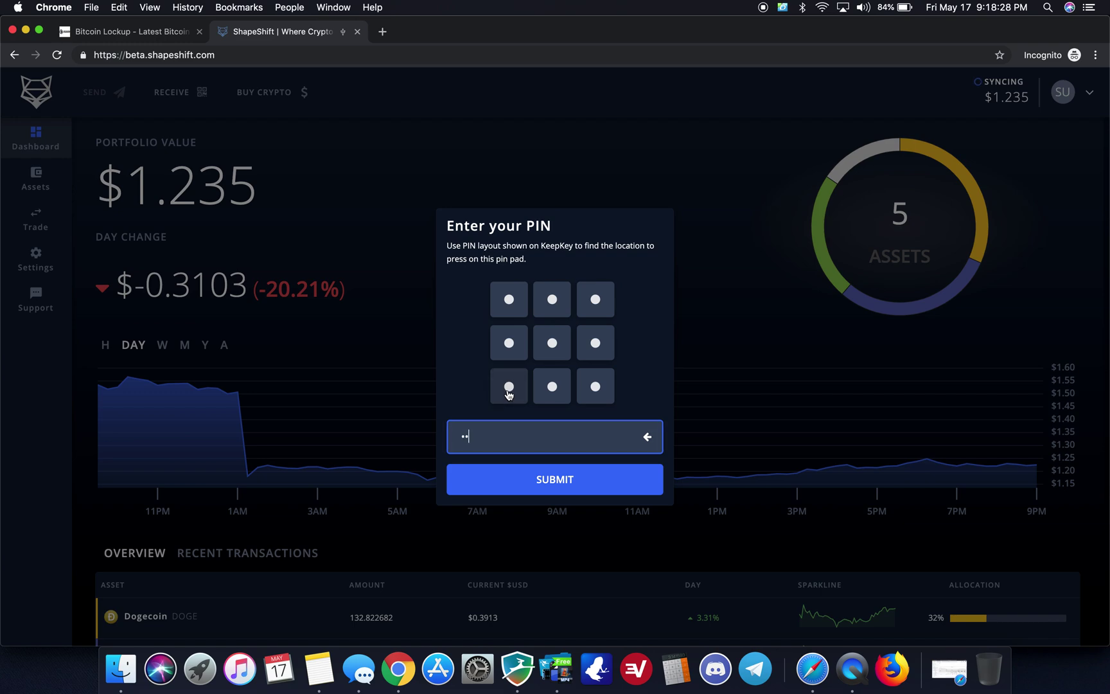
left_click(600, 348)
left_click(554, 393)
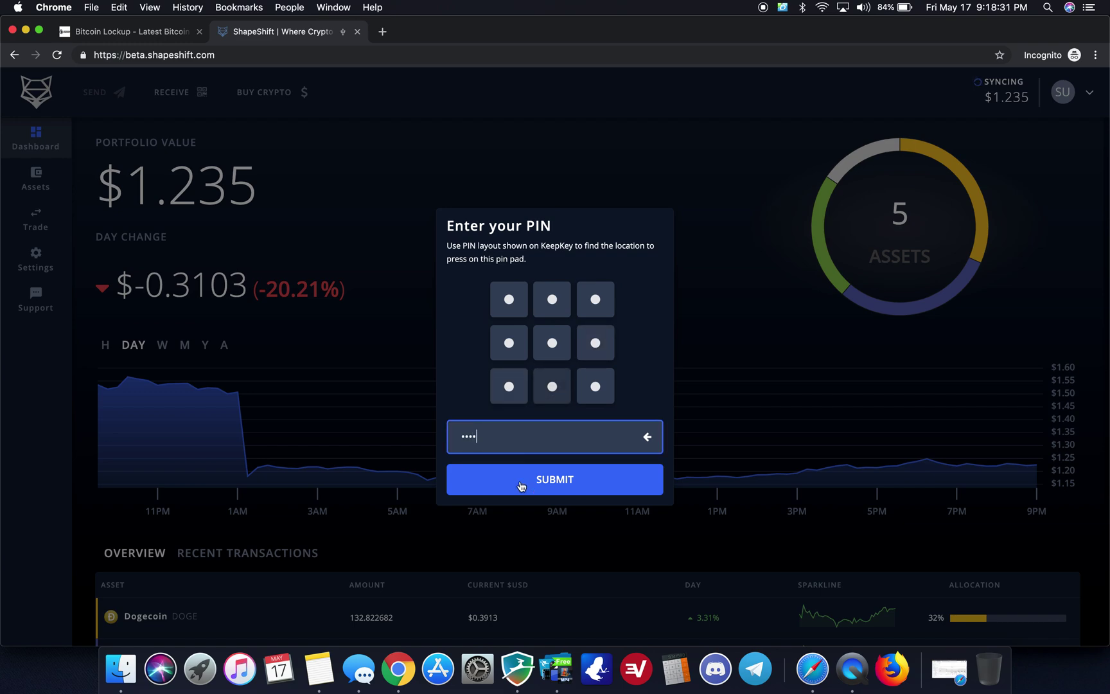
left_click(532, 485)
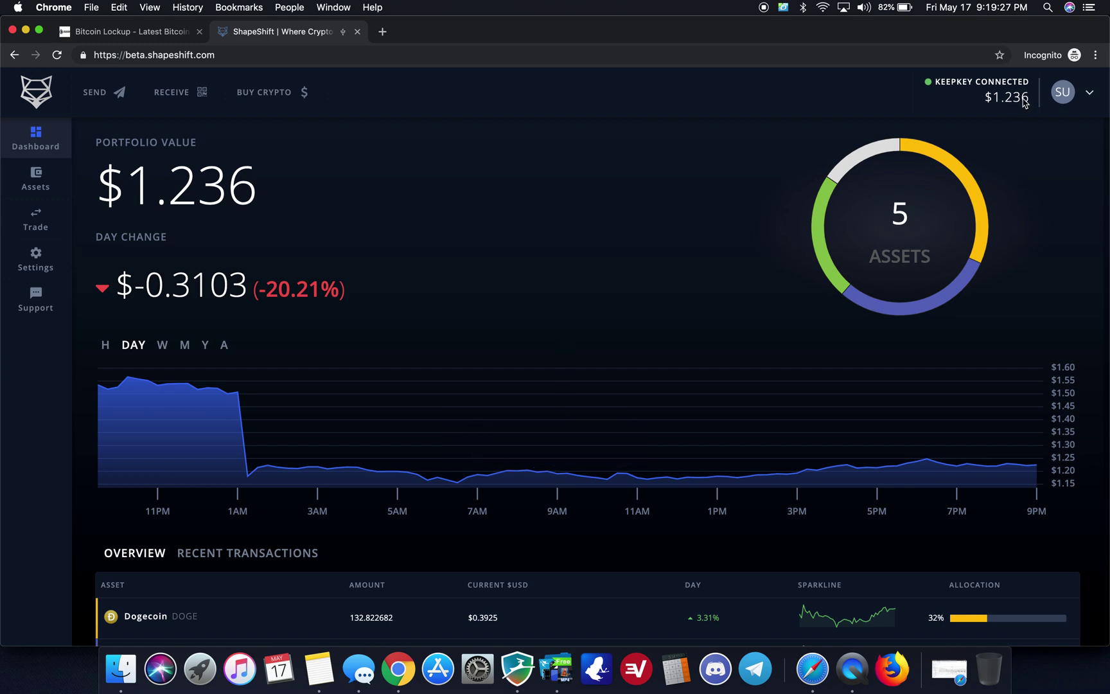
- Open the account options menu once the dashboard shows KEEPKEY CONNECTED
left_click(1089, 92)
- Cycle the portfolio chart through hour, week, month and year, ending on all time (-5.62%)
mouse_move(871, 160)
mouse_move(936, 160)
mouse_move(912, 309)
mouse_move(823, 237)
mouse_move(257, 386)
scroll(356, 315, "down", 3)
scroll(355, 313, "down", 2)
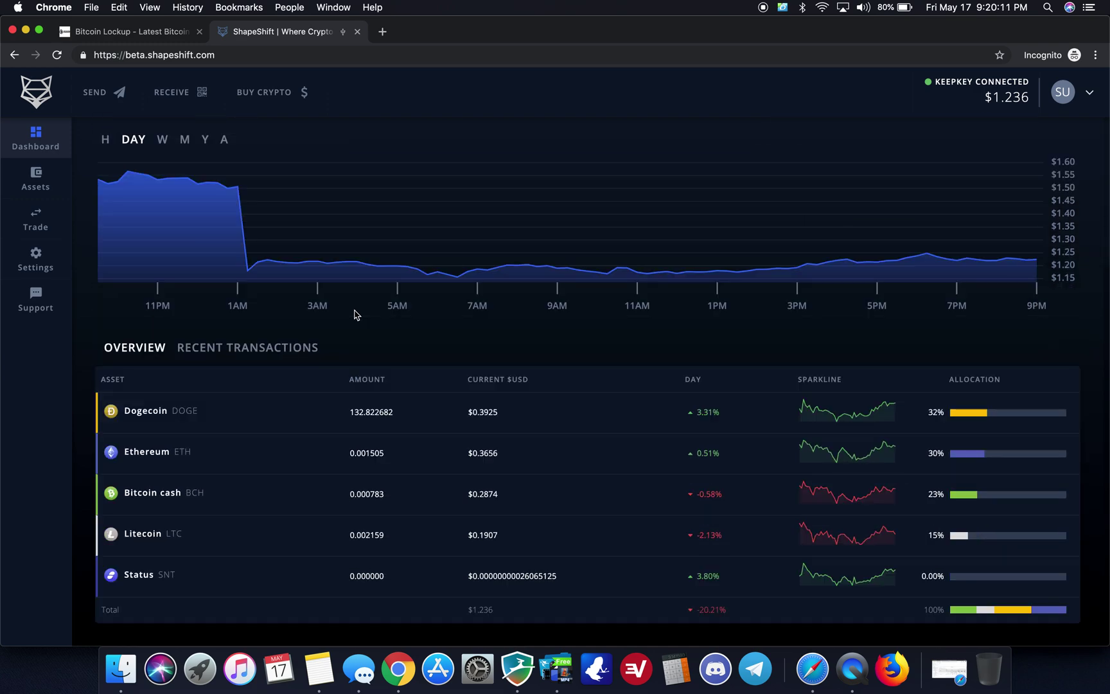
scroll(355, 313, "up", 6)
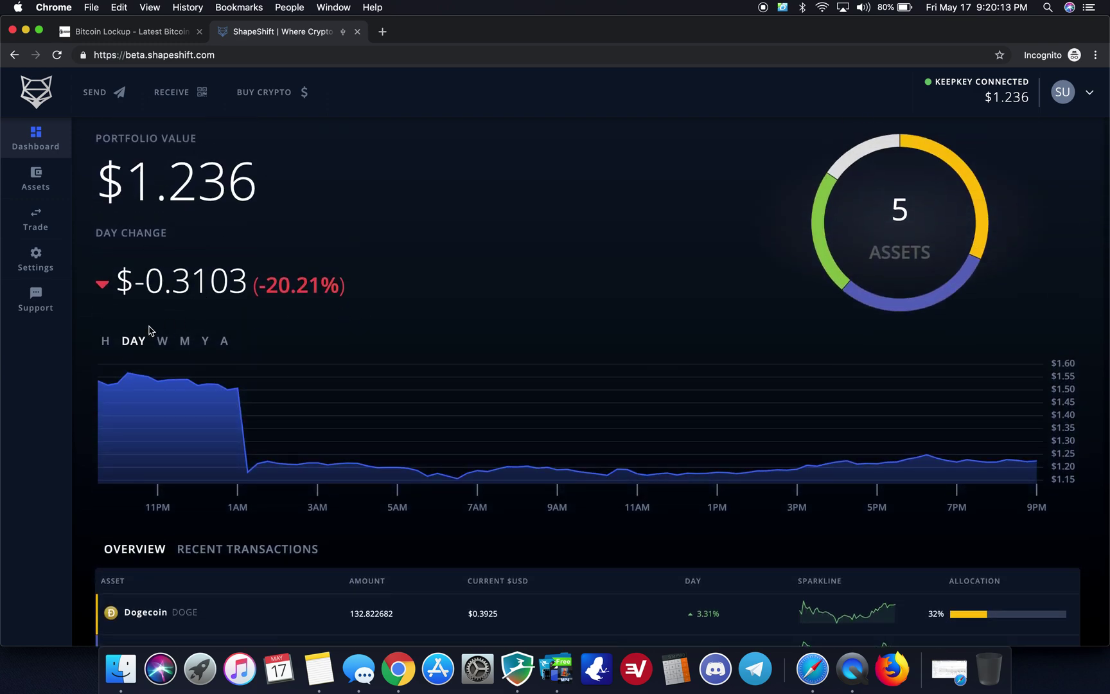
left_click(106, 340)
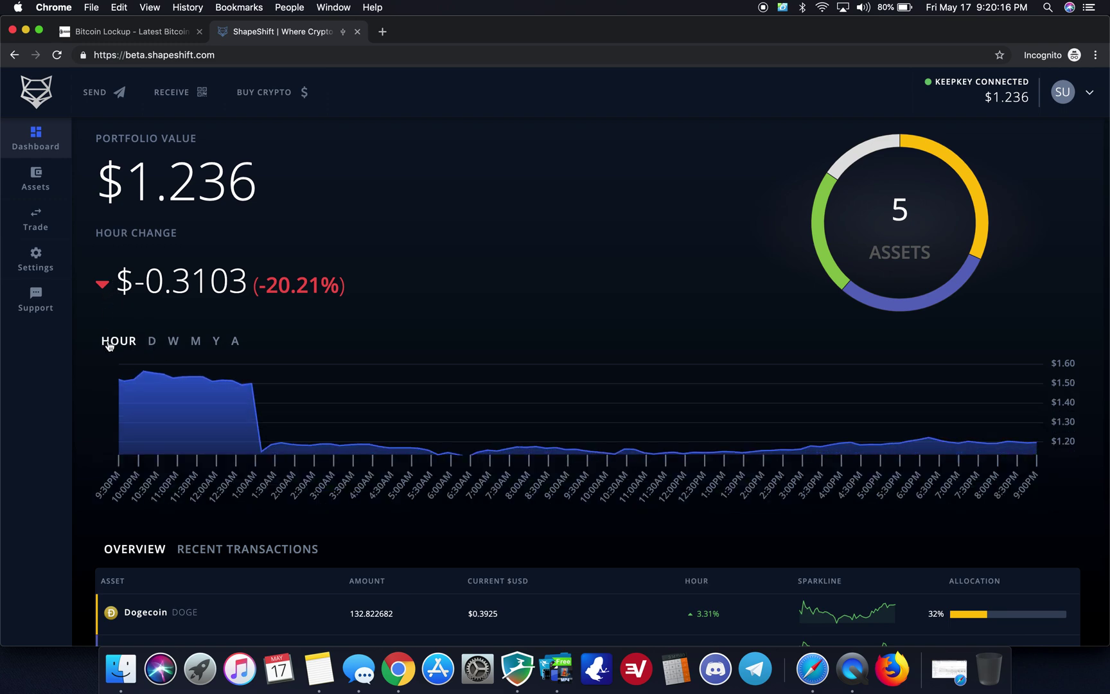
left_click(173, 342)
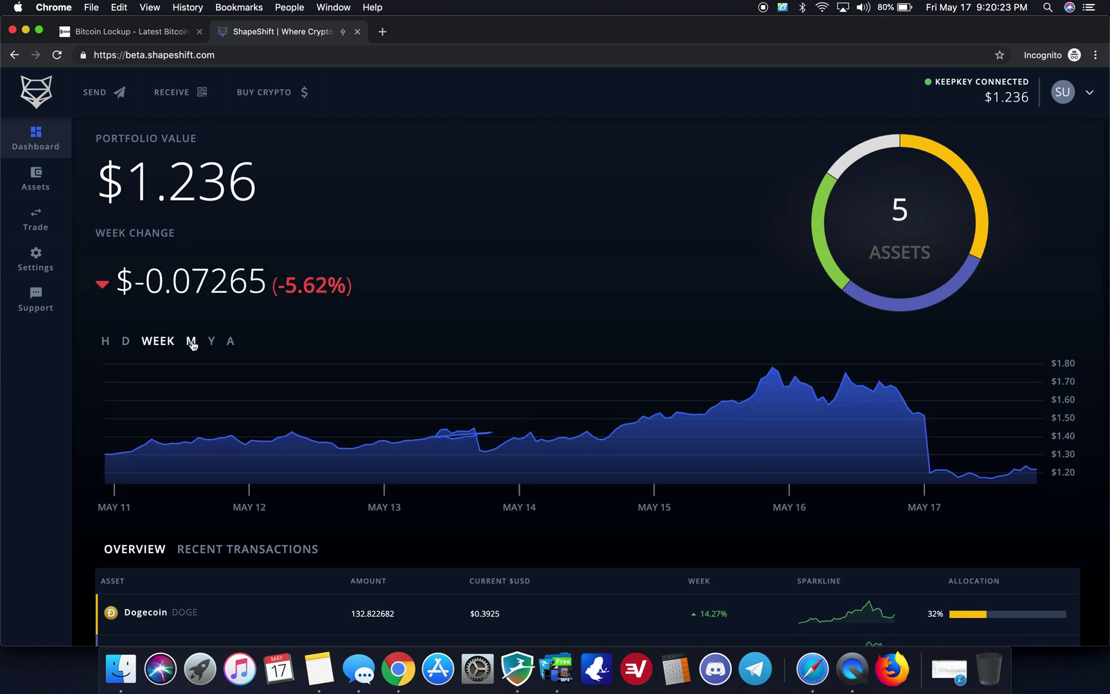
left_click(191, 342)
left_click(223, 343)
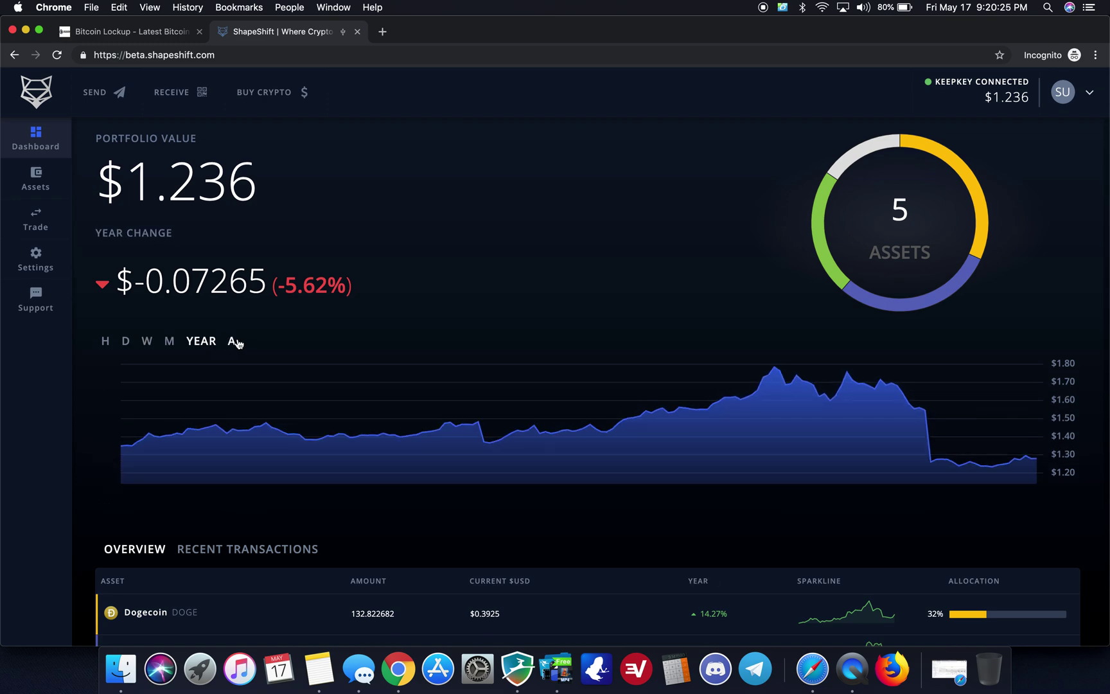
left_click(236, 343)
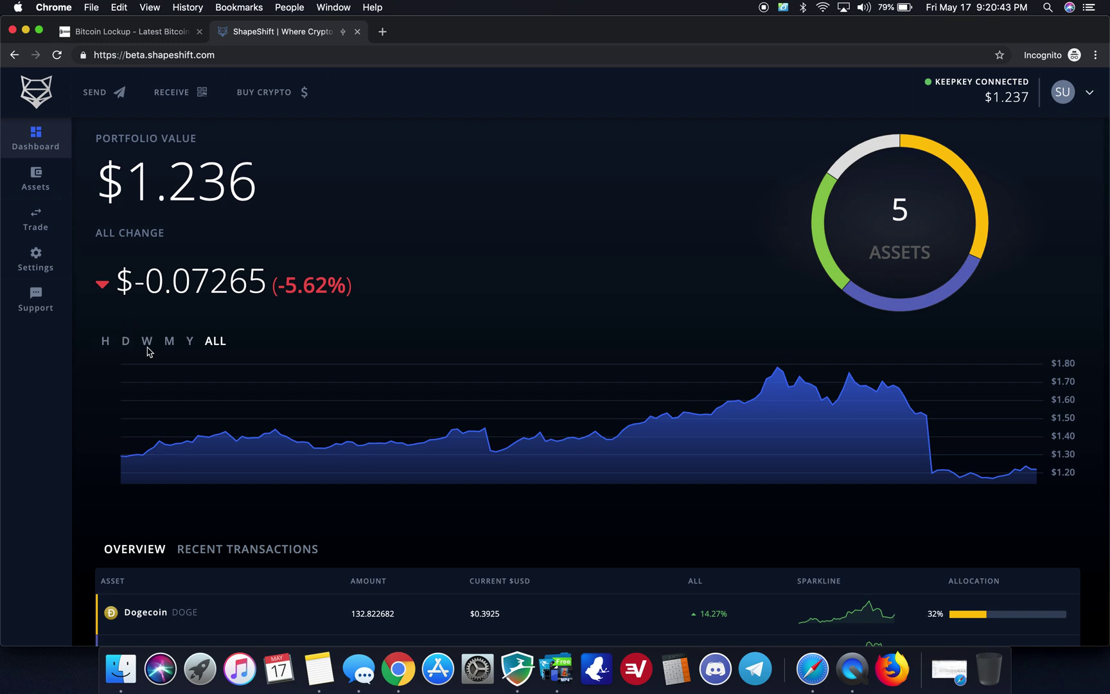
scroll(156, 403, "down", 3)
scroll(156, 404, "down", 3)
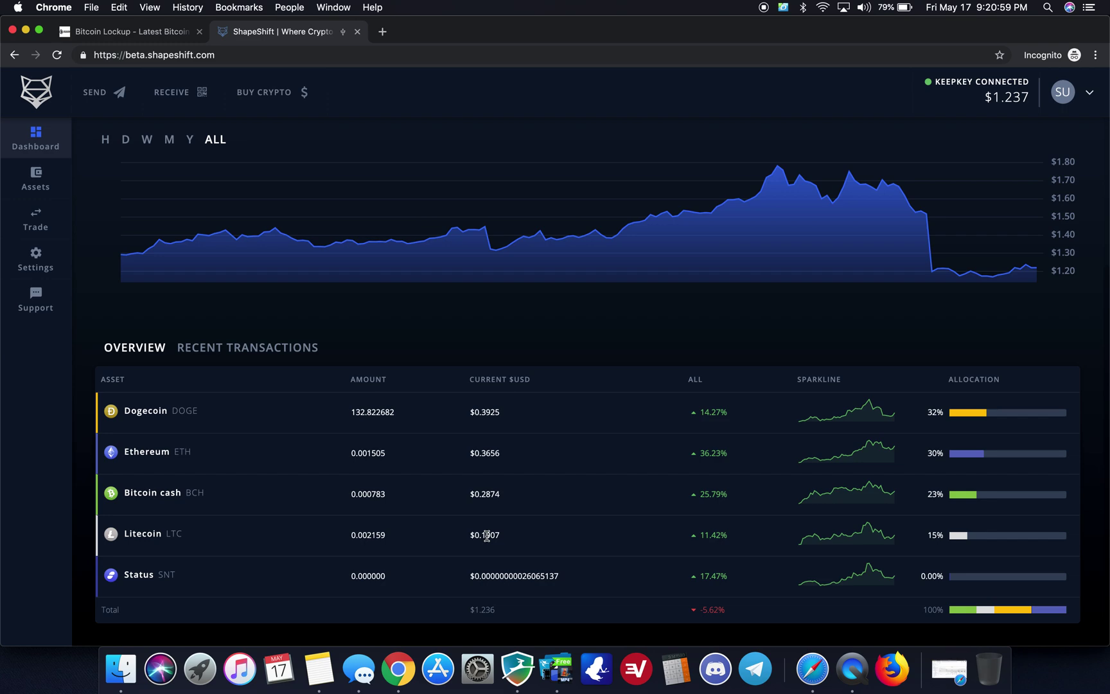
scroll(487, 535, "up", 5)
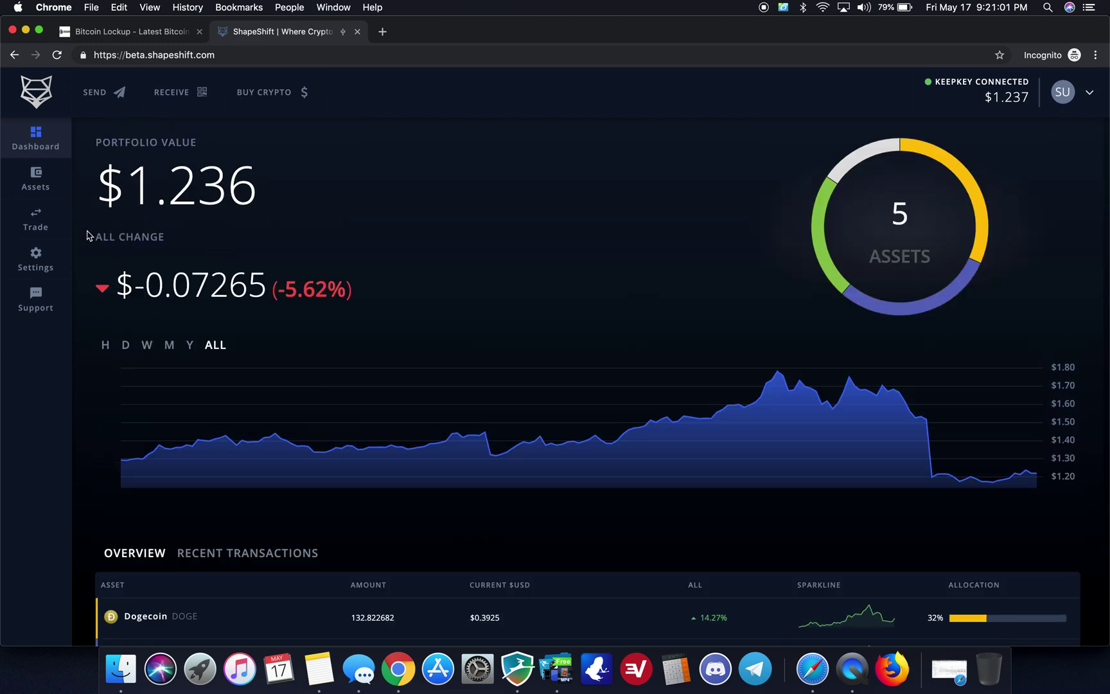
- Open the individual Assets pages and view the FirstBlood (1ST) asset details
left_click(35, 178)
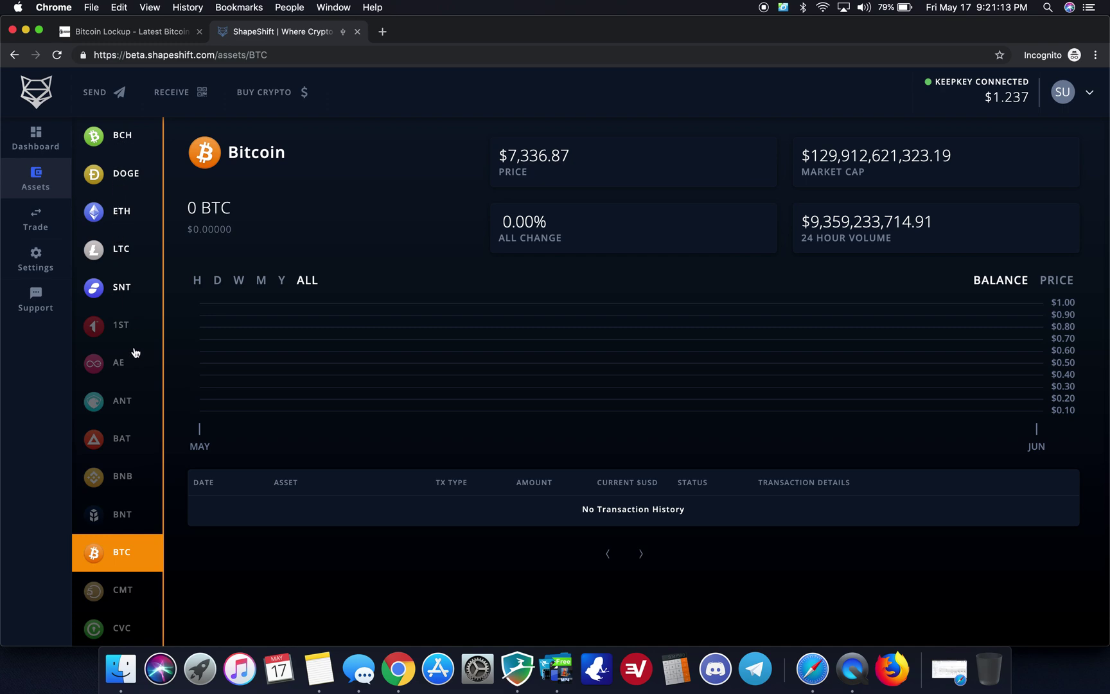
scroll(122, 326, "down", 1)
scroll(124, 328, "down", 3)
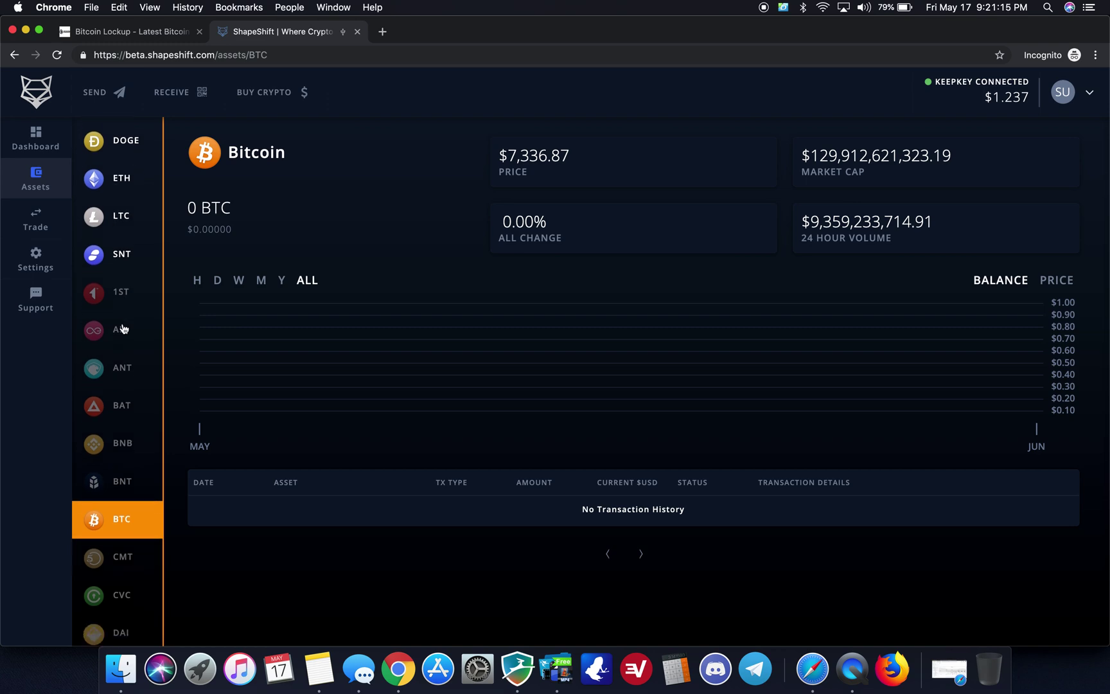
left_click(122, 290)
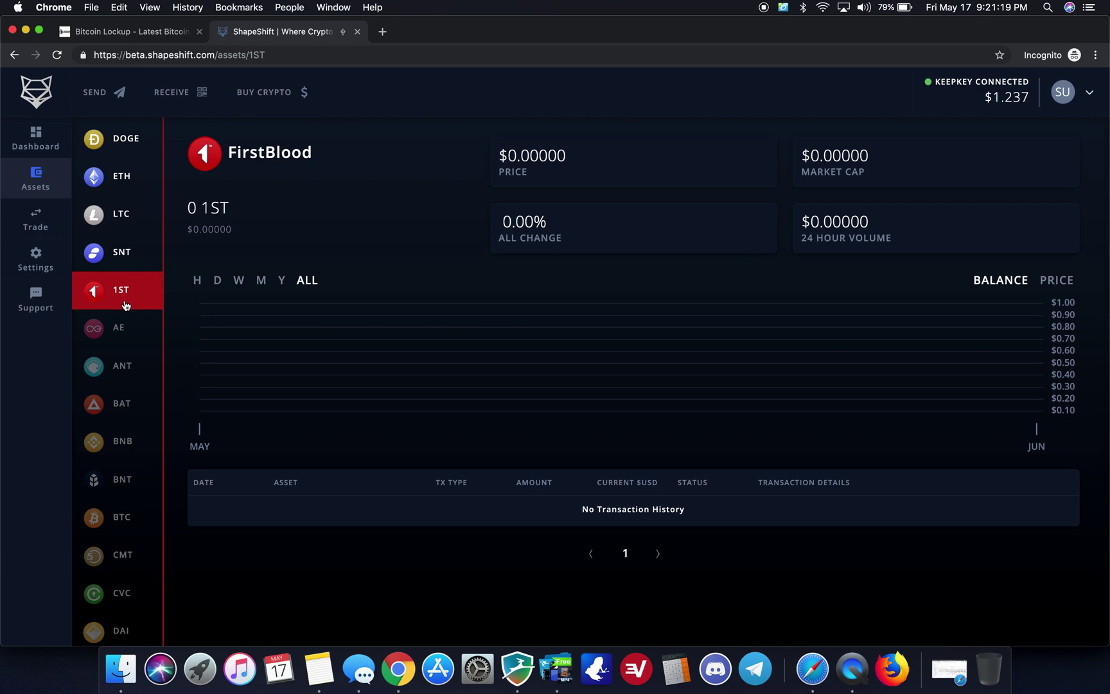
- Browse the Assets list, then go to the Trade page with its ETH-to-BTC pair
scroll(124, 315, "down", 5)
scroll(125, 319, "up", 1)
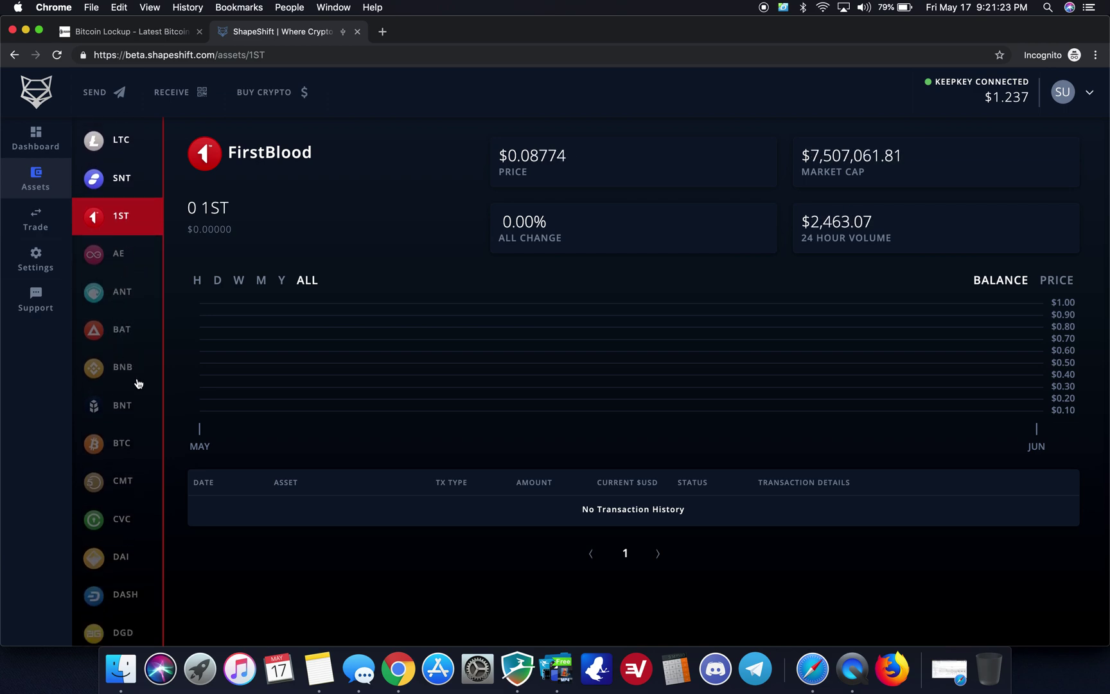
scroll(137, 383, "down", 6)
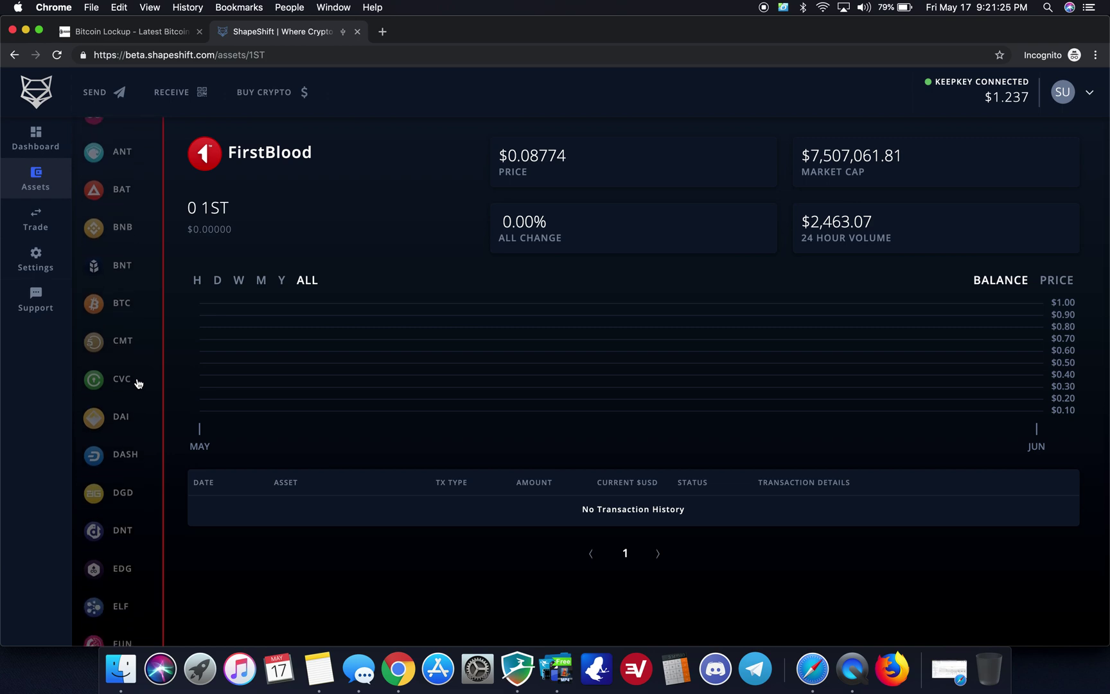
scroll(137, 383, "down", 5)
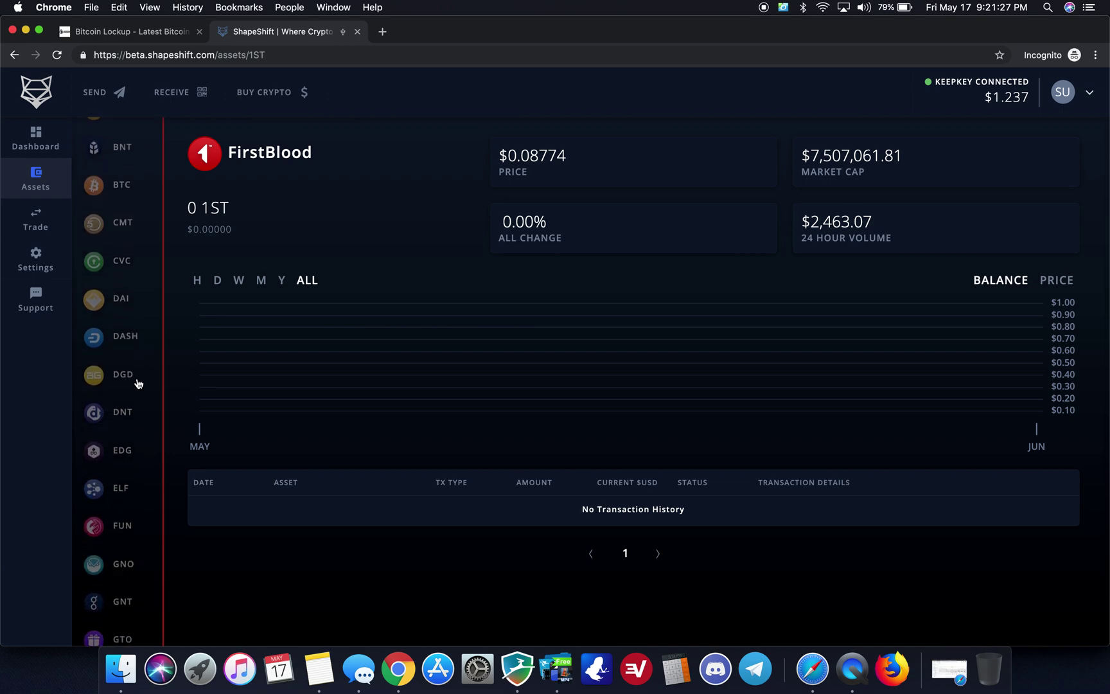
scroll(137, 384, "down", 8)
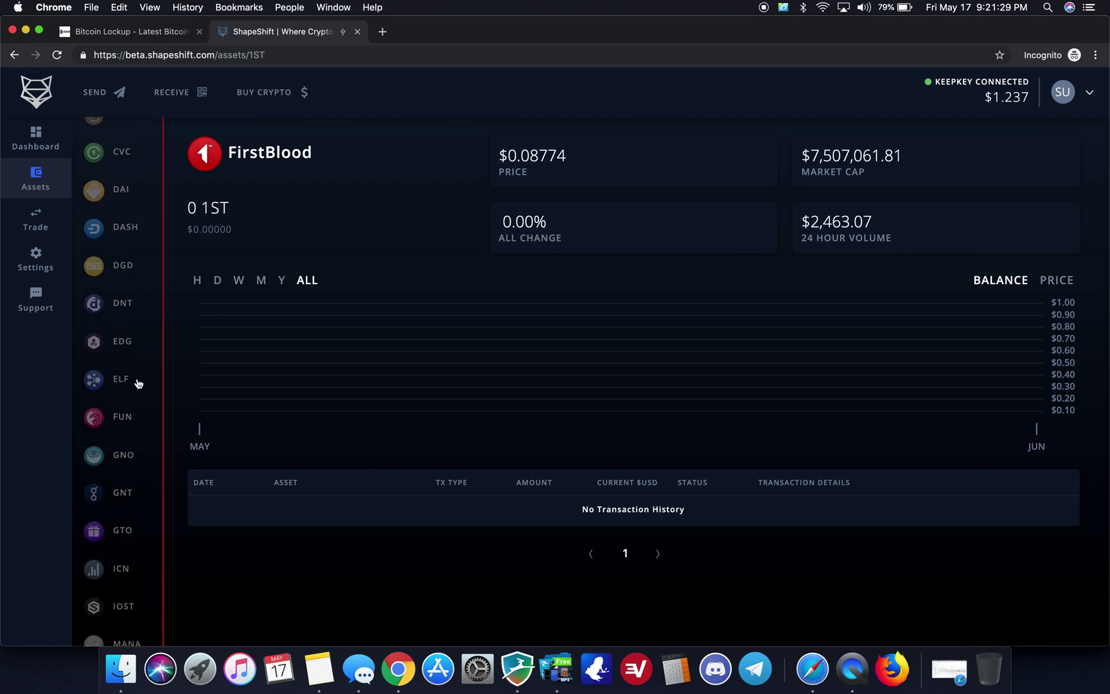
scroll(138, 383, "down", 3)
scroll(138, 383, "down", 9)
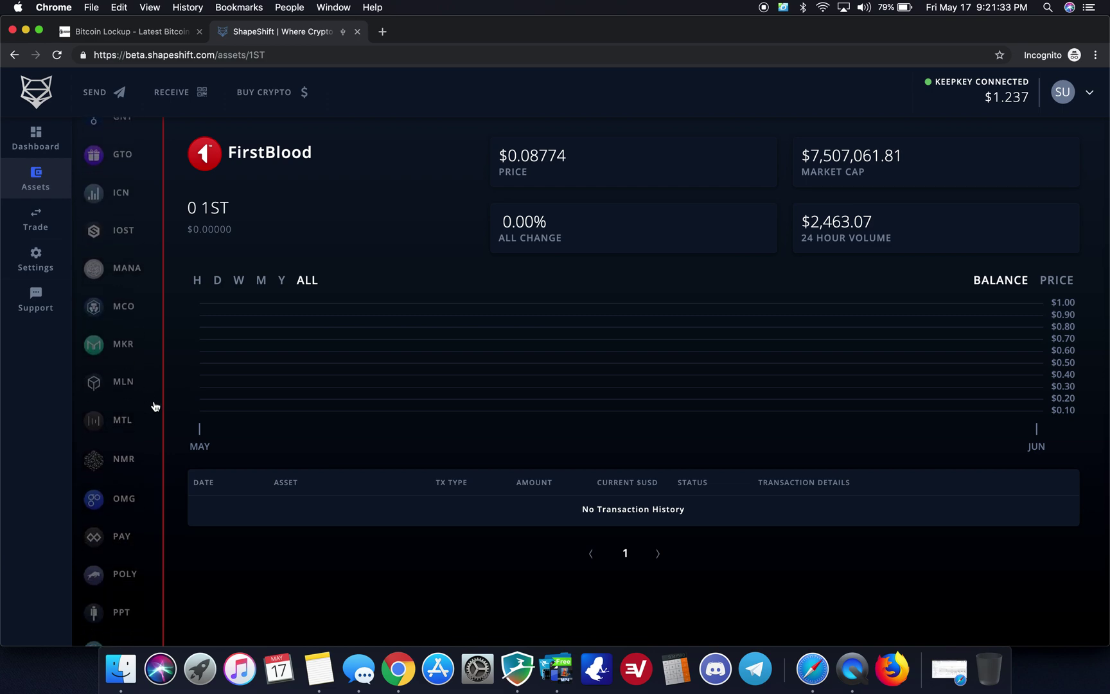
scroll(155, 406, "down", 20)
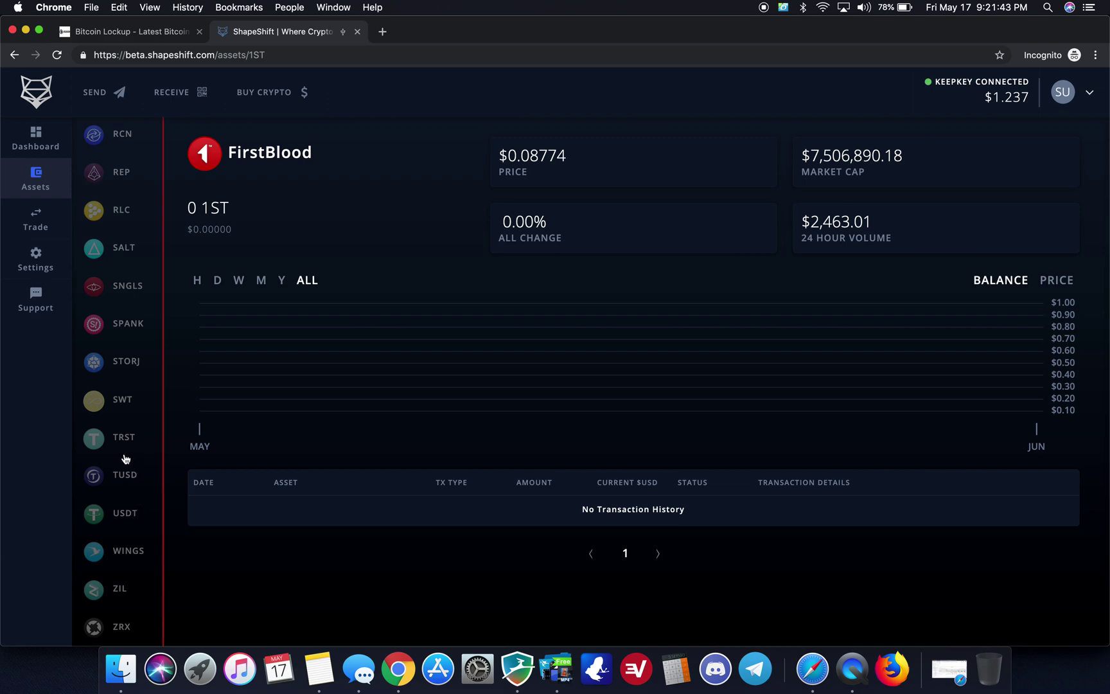
scroll(125, 458, "up", 15)
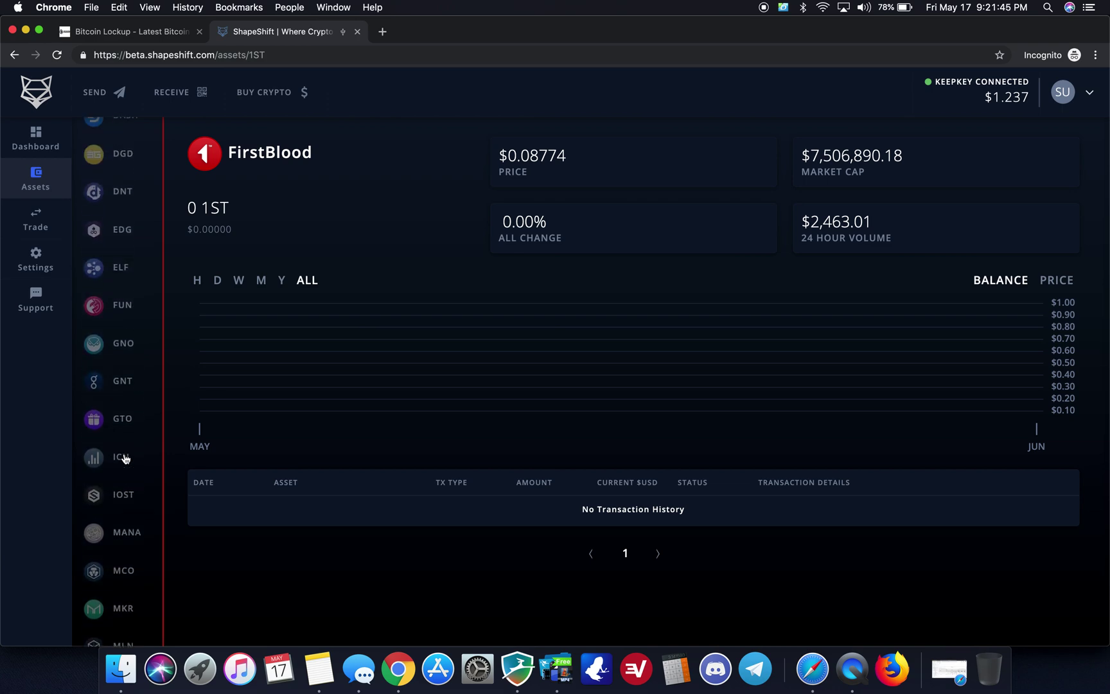
scroll(125, 458, "up", 5)
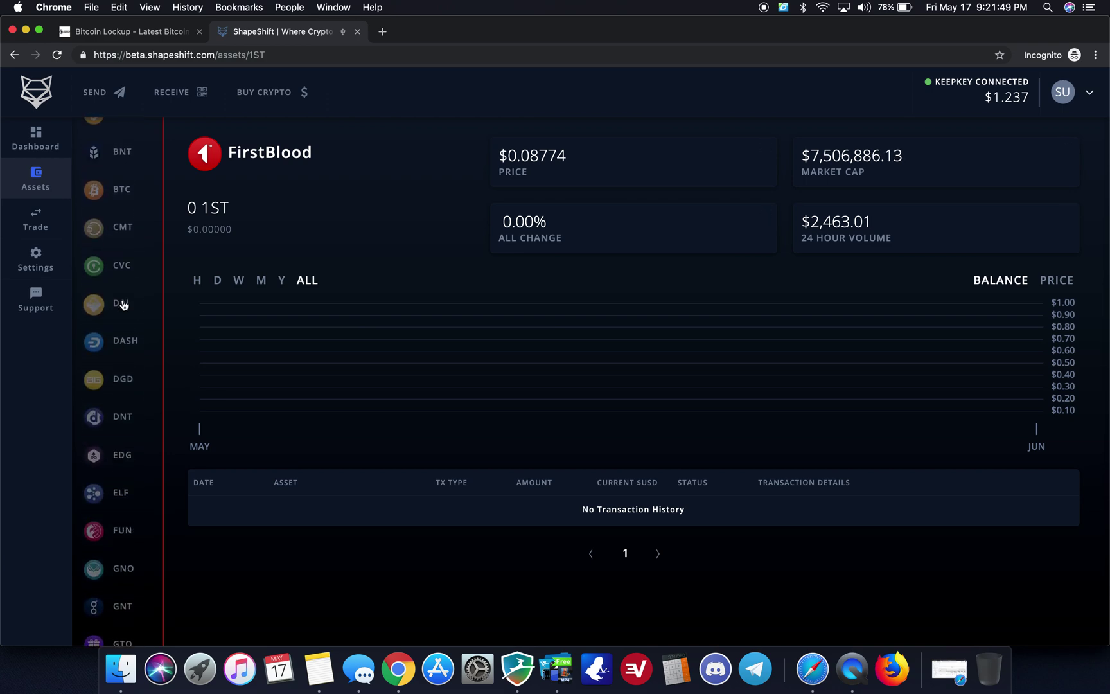
scroll(124, 304, "up", 6)
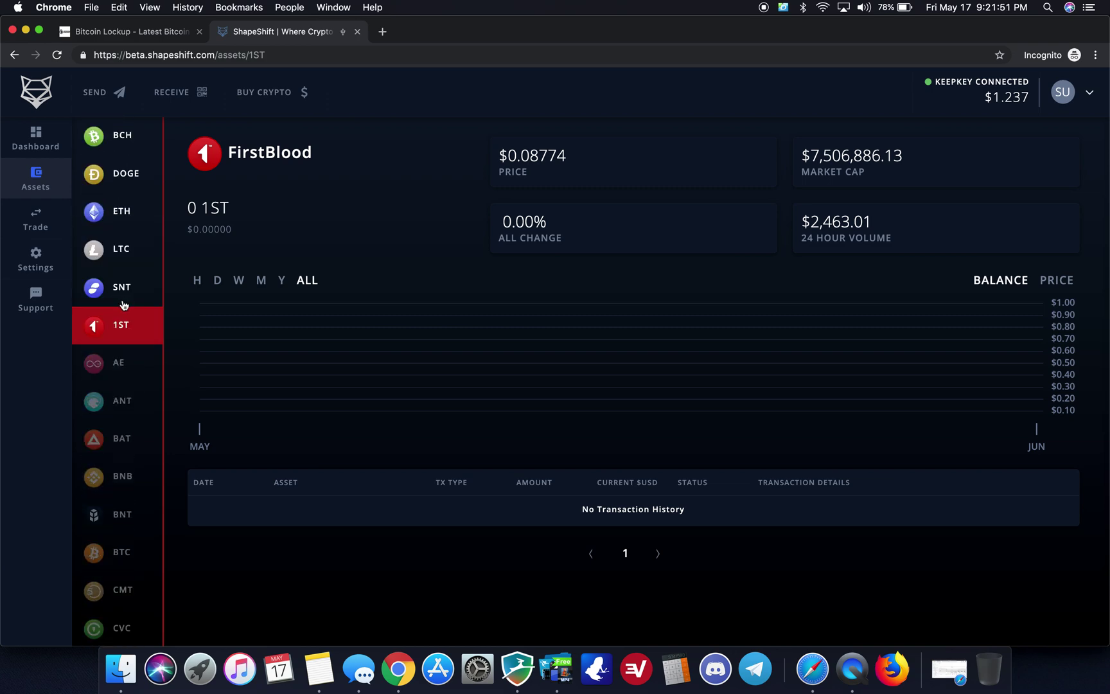
scroll(124, 305, "down", 12)
scroll(123, 304, "down", 8)
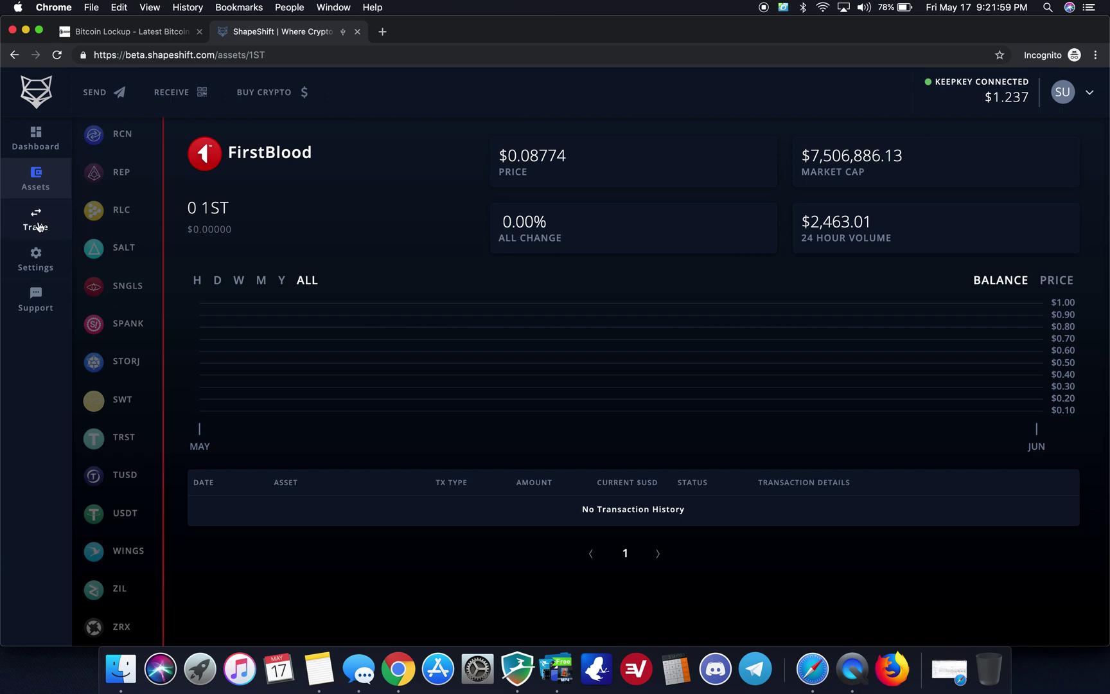
left_click(37, 225)
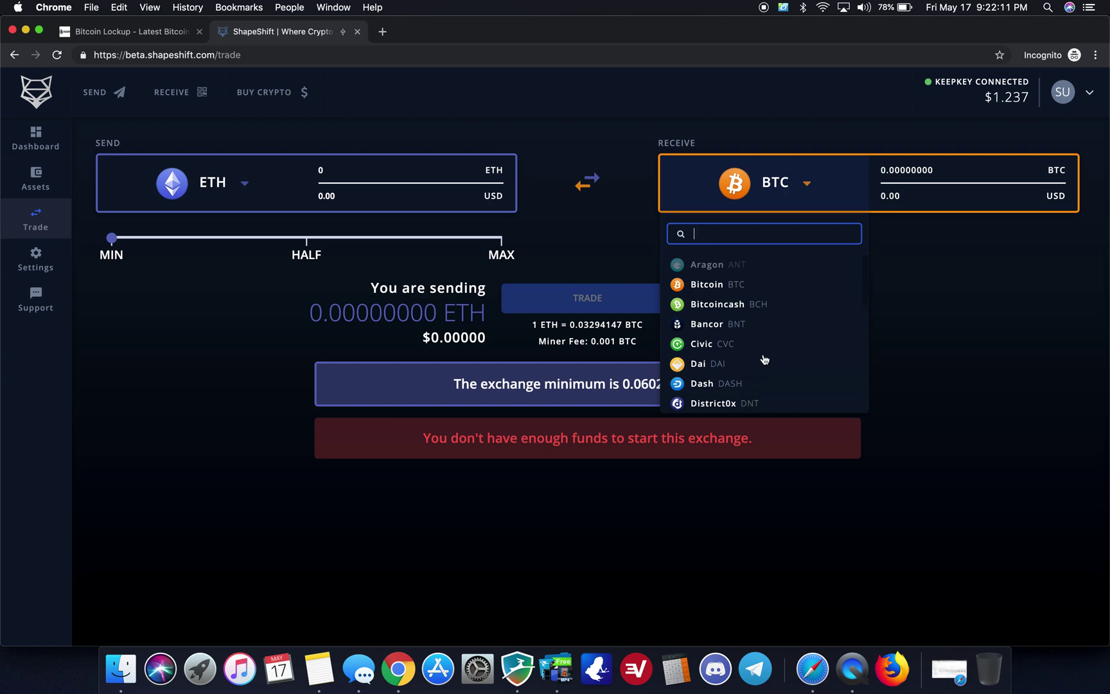
- Choose DAI to receive, raise the send amount to 0.00124351 ETH, and start the trade
scroll(746, 355, "down", 2)
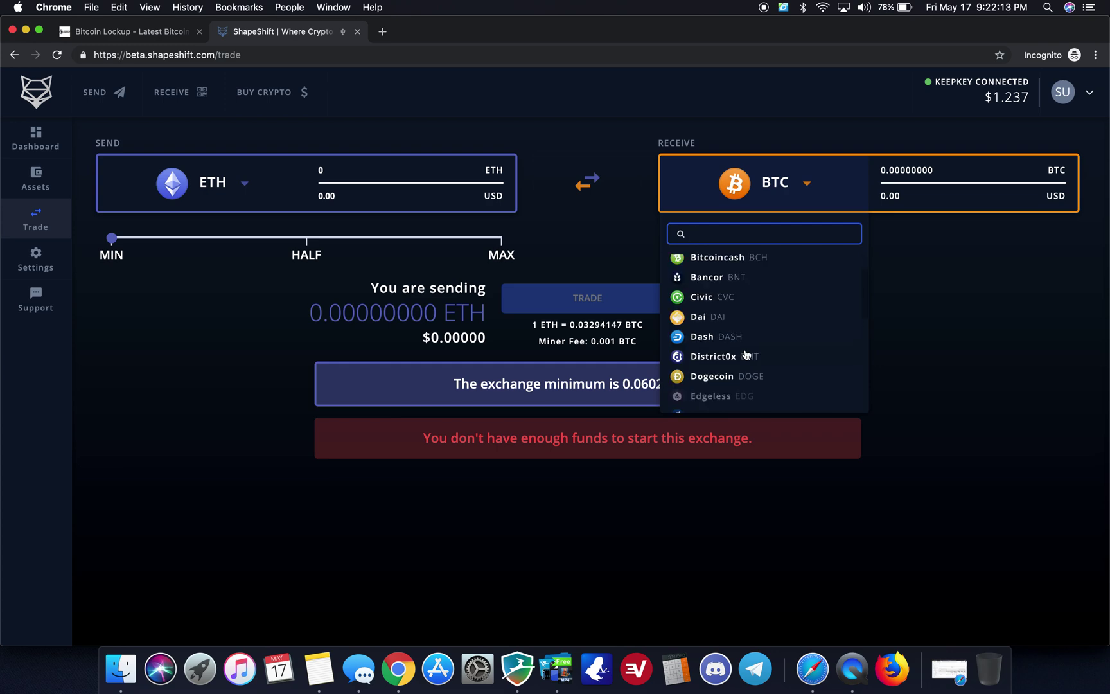
left_click(702, 316)
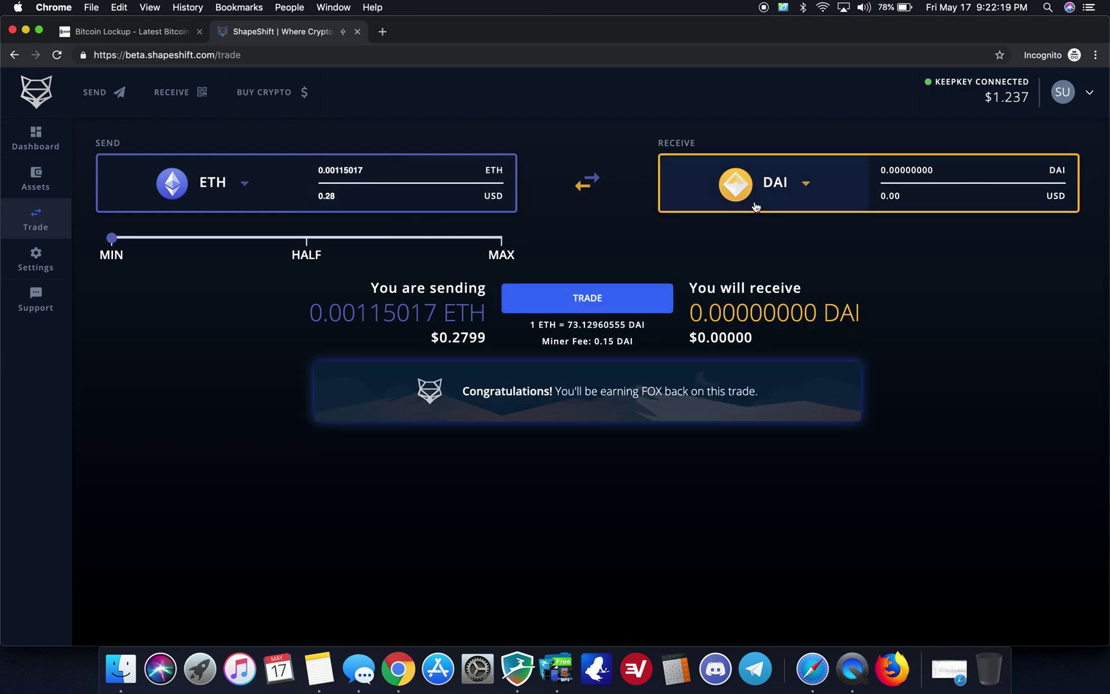
left_click_drag(112, 238, 220, 241)
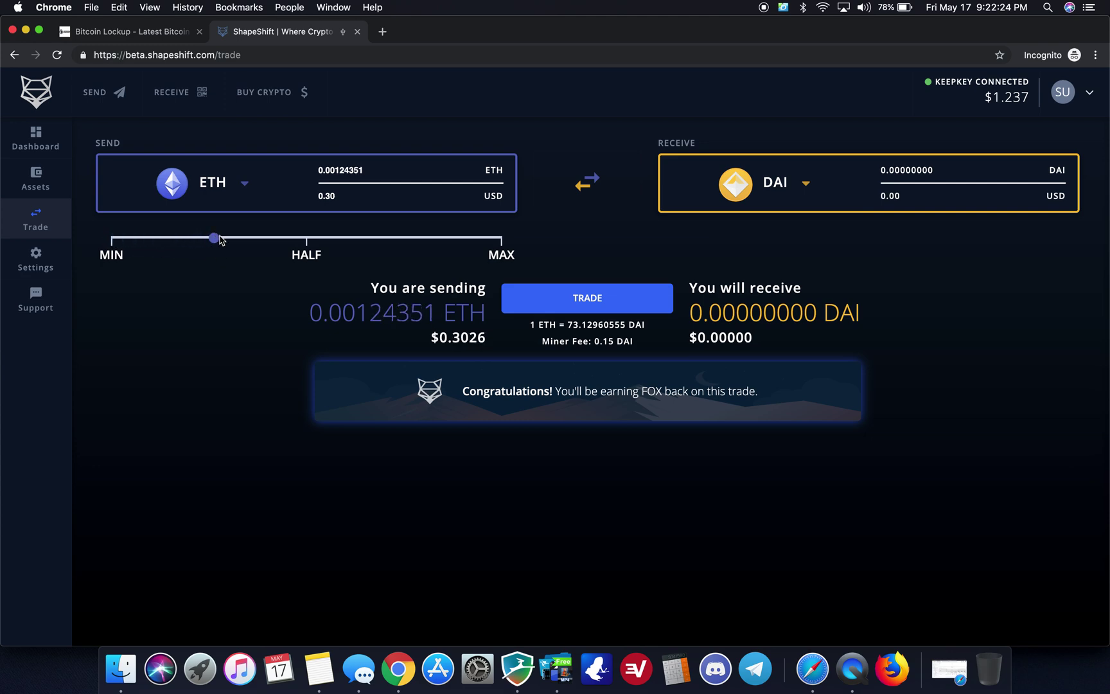
left_click(590, 299)
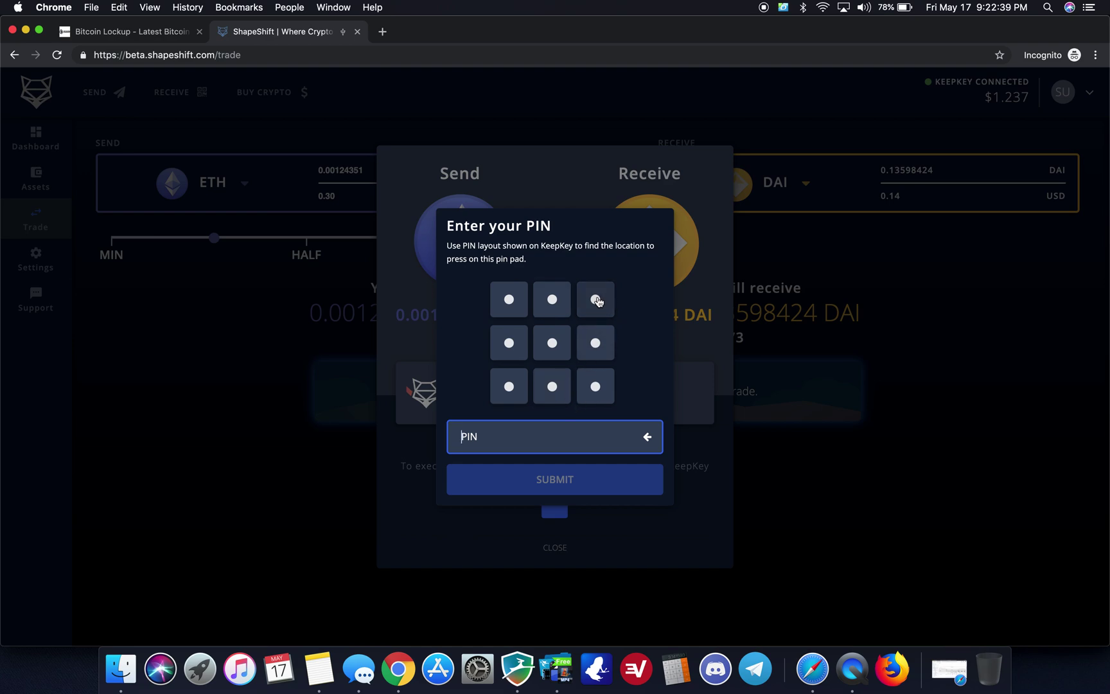
- Authorise the ETH-to-DAI trade by entering the KeepKey PIN and submitting it
left_click(595, 299)
left_click(509, 343)
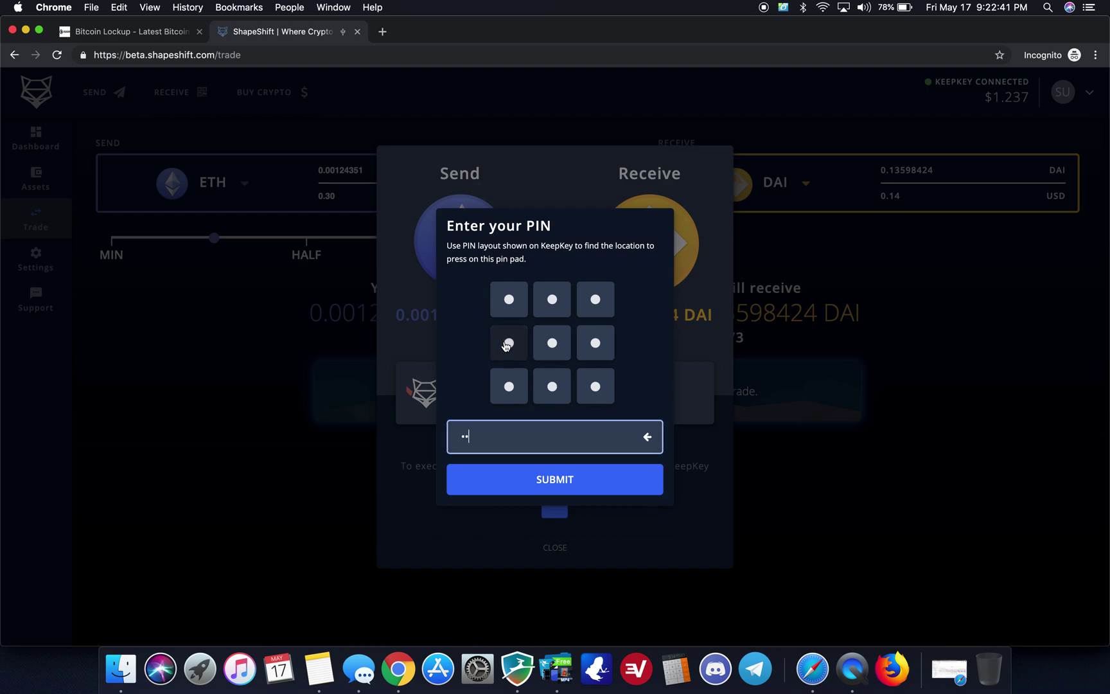
left_click(508, 300)
left_click(552, 386)
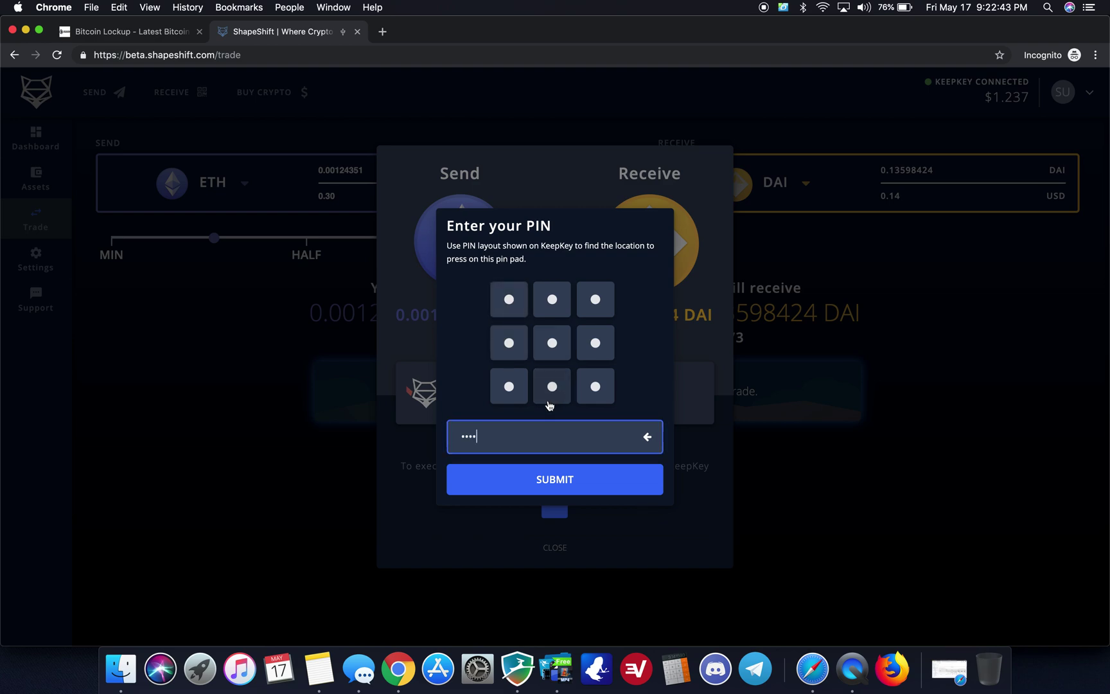
left_click(554, 487)
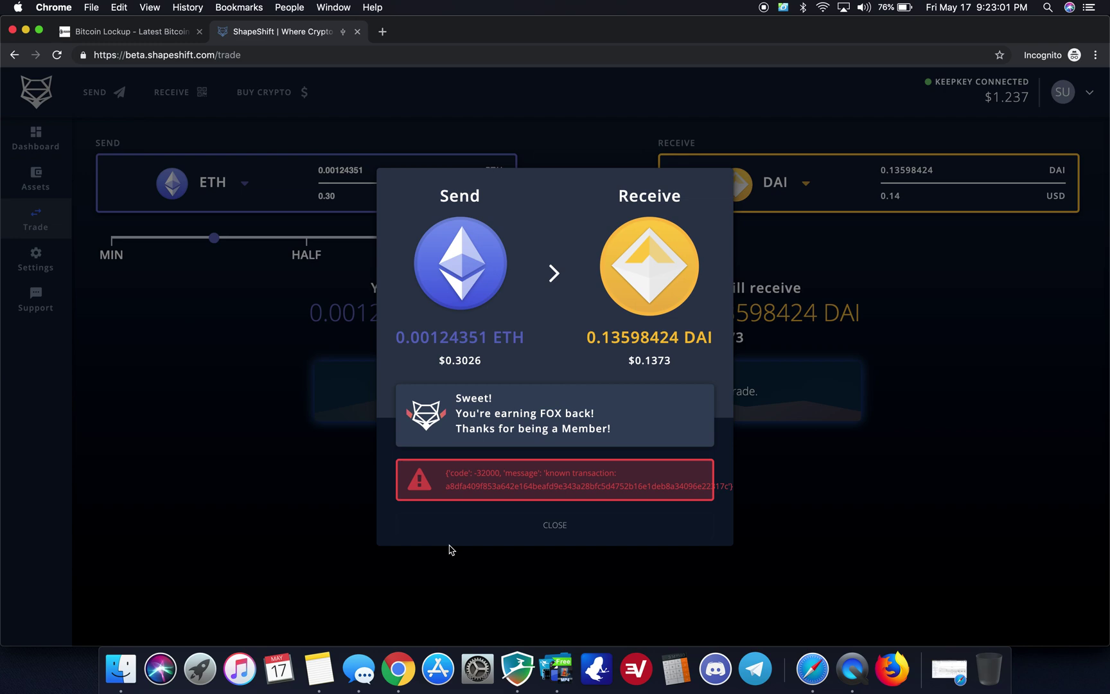
- Review the shapeshift.io status page awaiting the 0.00124351 ETH deposit, then return to the beta tab
left_click(559, 529)
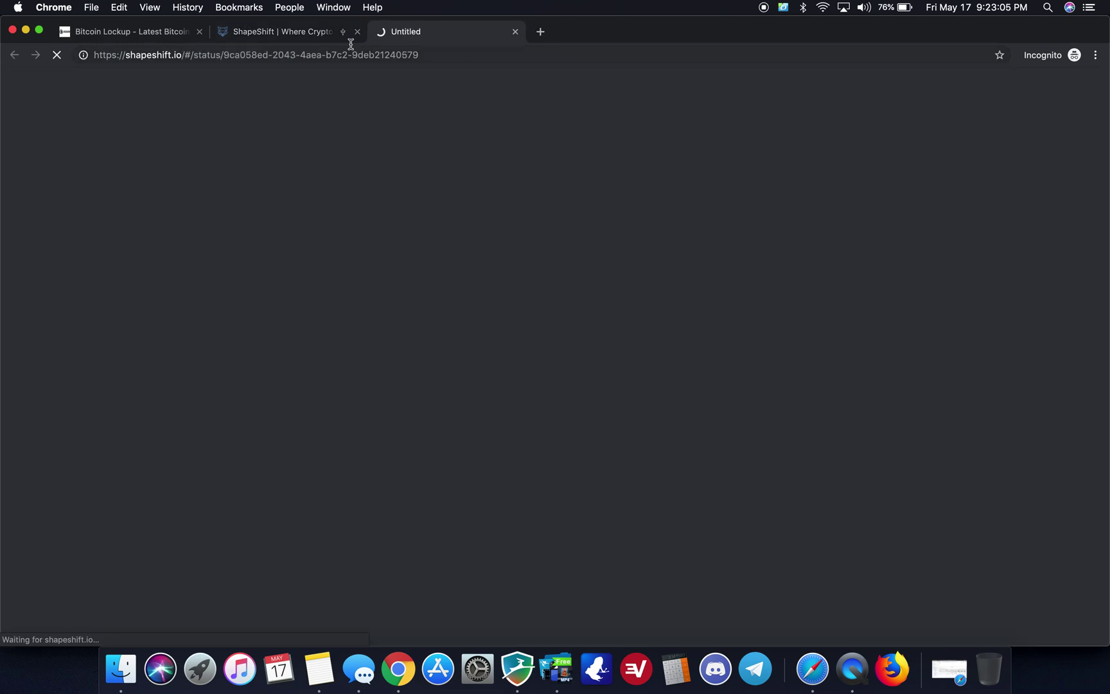
left_click(329, 39)
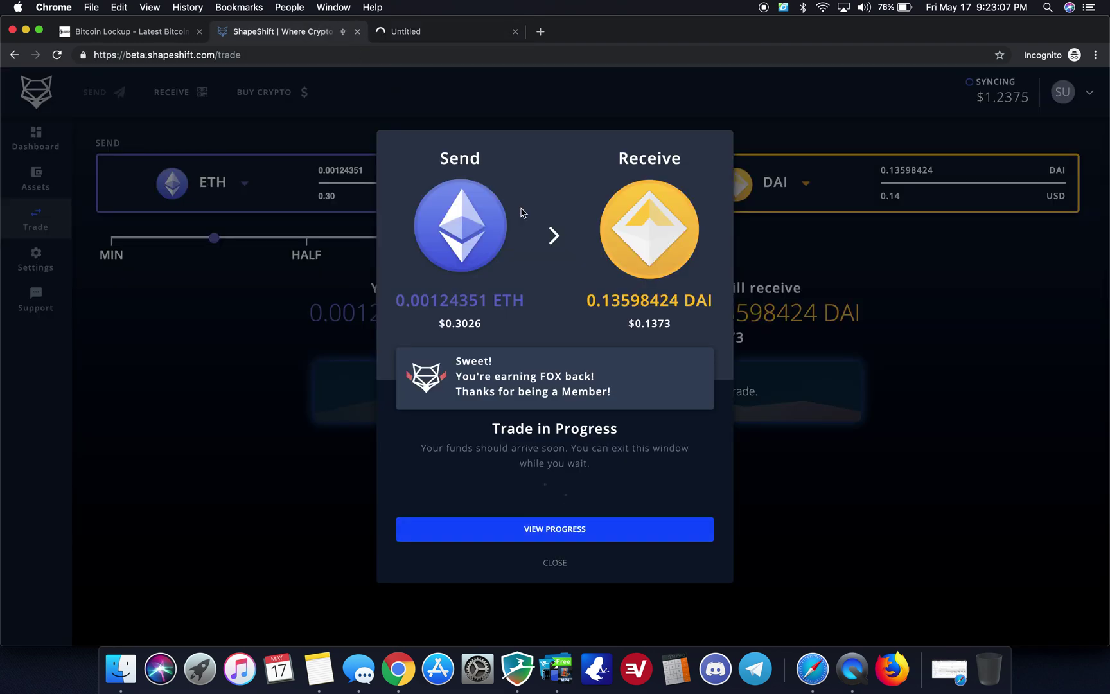
left_click(541, 533)
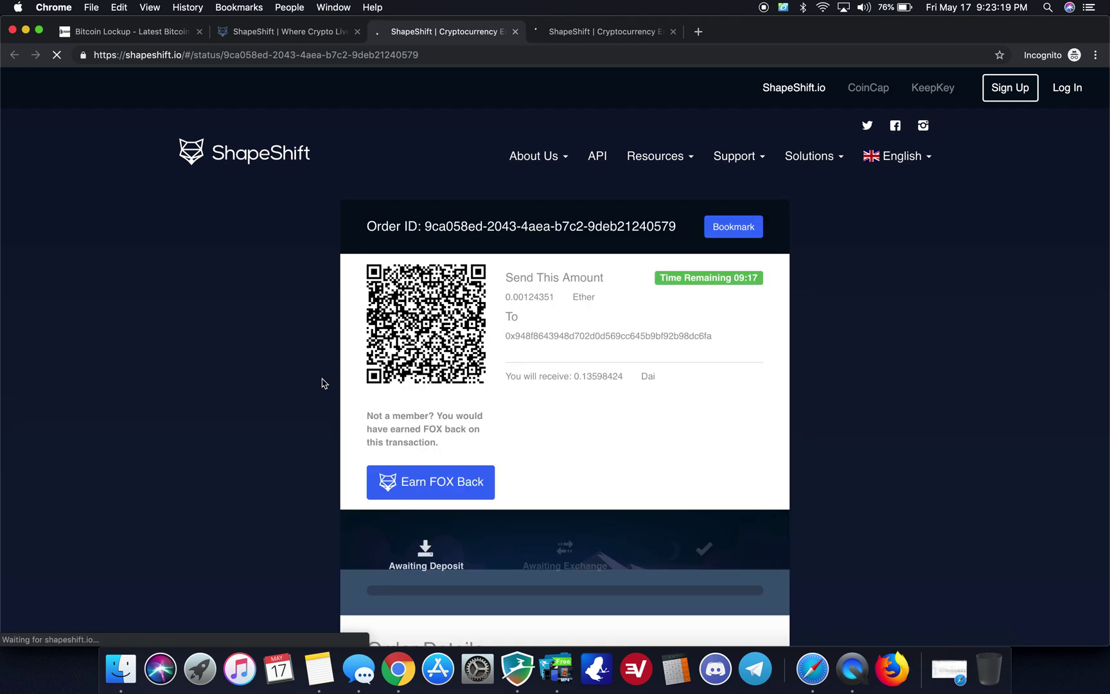
scroll(325, 384, "down", 1)
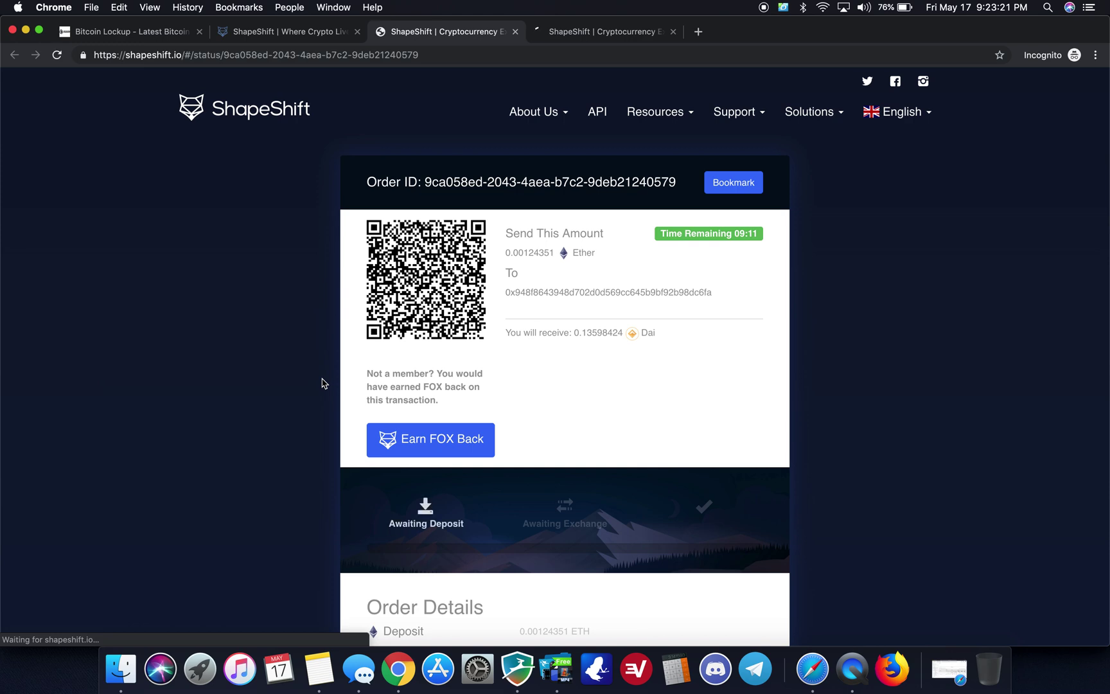
scroll(323, 383, "down", 2)
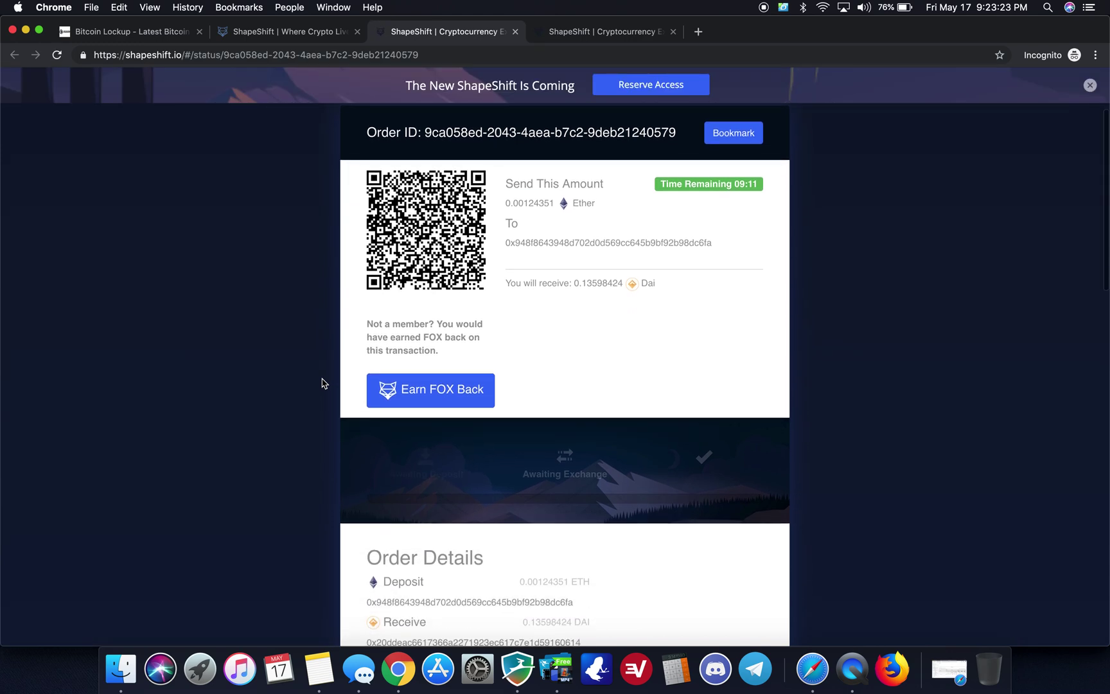
scroll(323, 384, "down", 4)
scroll(323, 383, "up", 4)
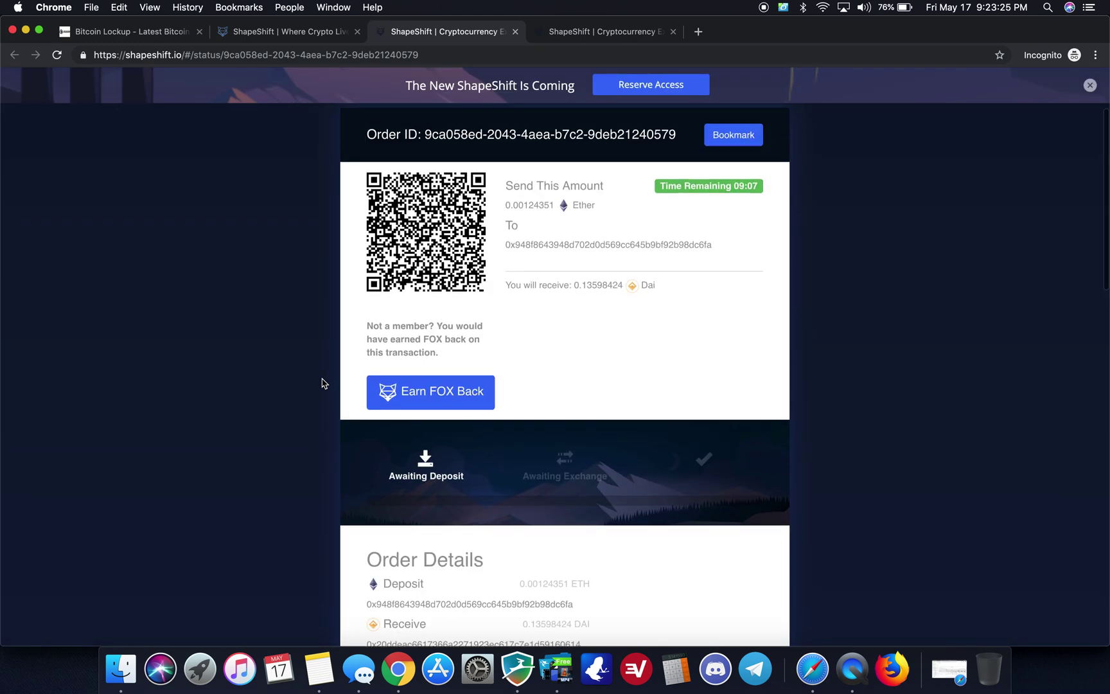
scroll(323, 384, "up", 3)
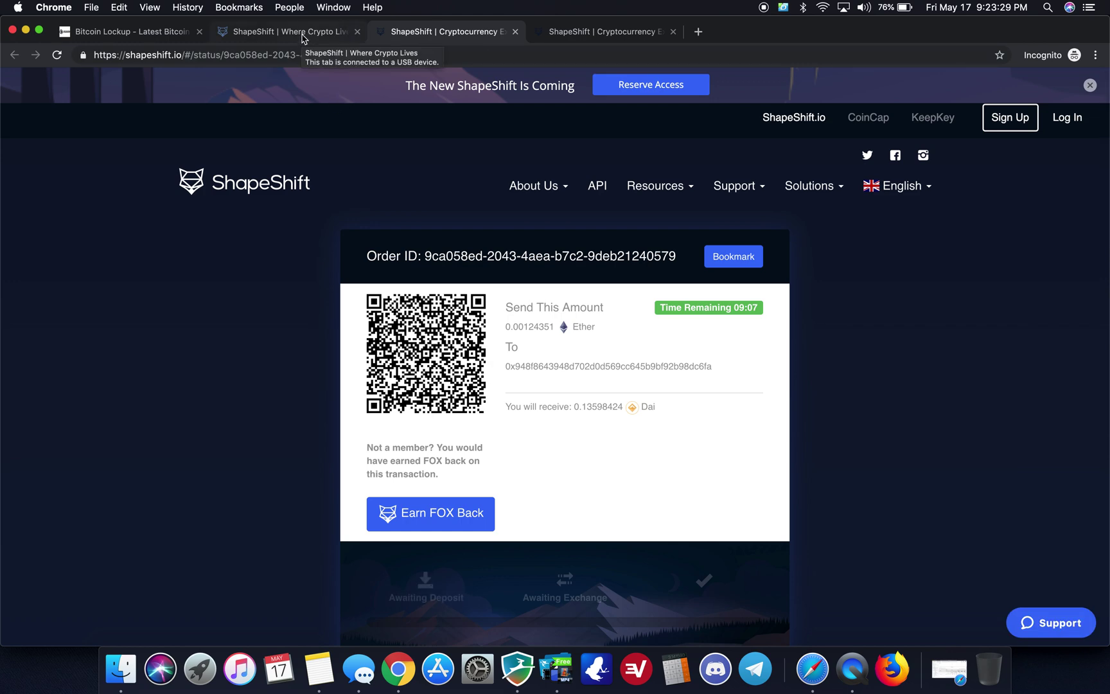
left_click(302, 37)
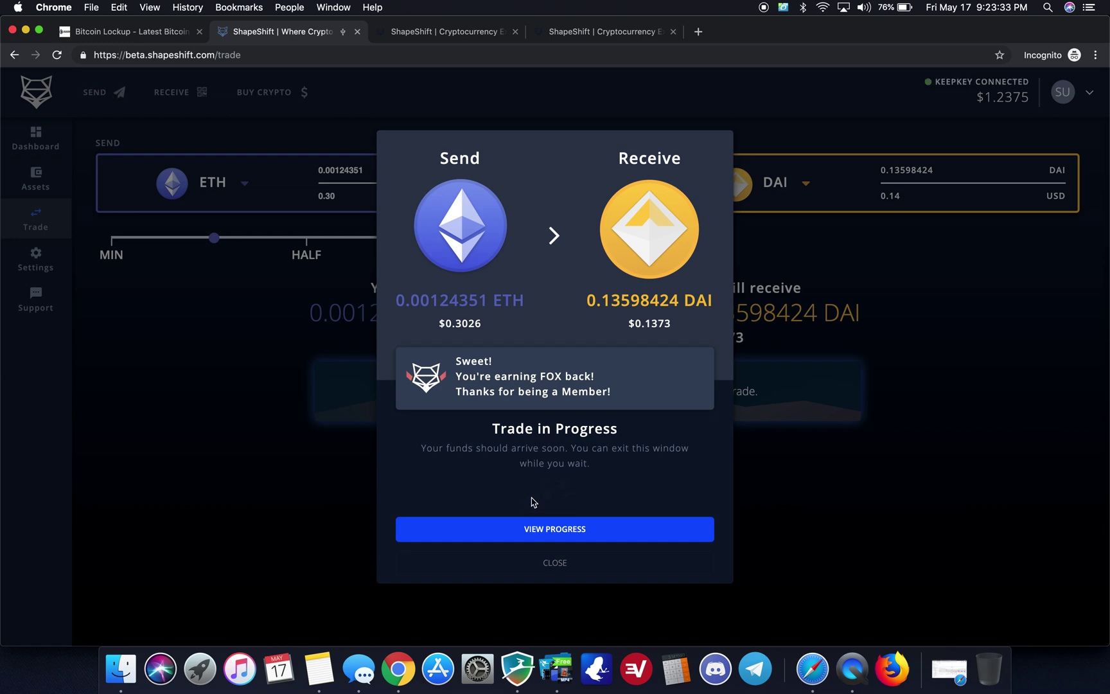
- Close the Trade in Progress dialog to return to the reset ETH-to-DAI trade form
left_click(555, 564)
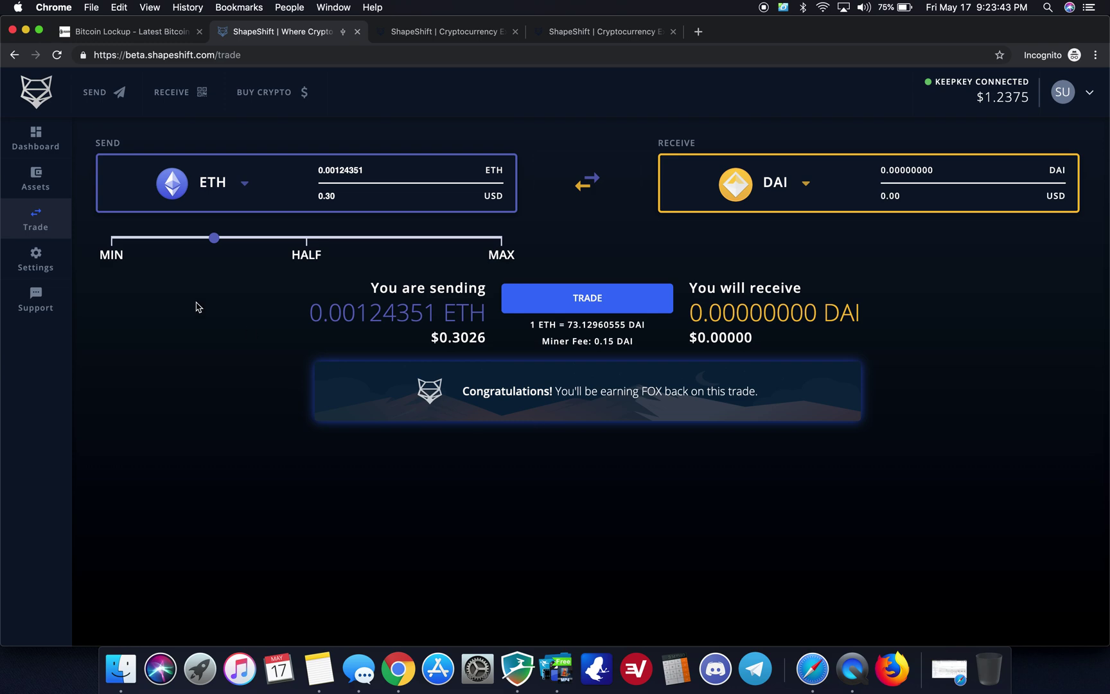
- Go back to the dashboard and review the asset table of the $1.238 portfolio
left_click(34, 254)
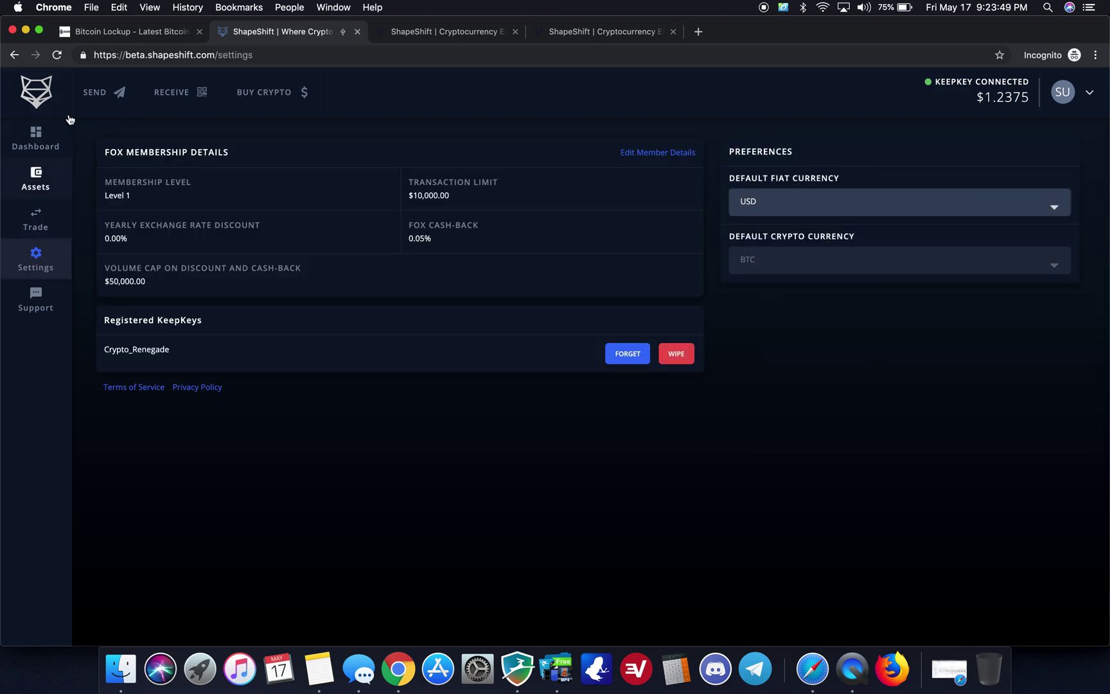
left_click(36, 142)
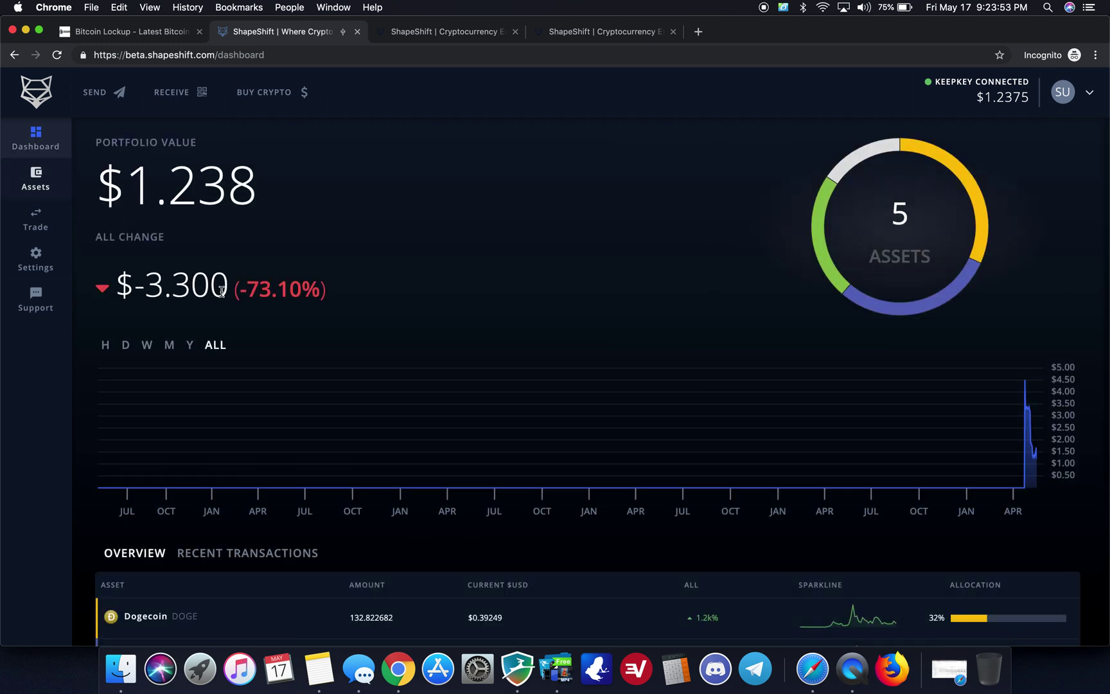
scroll(222, 291, "down", 4)
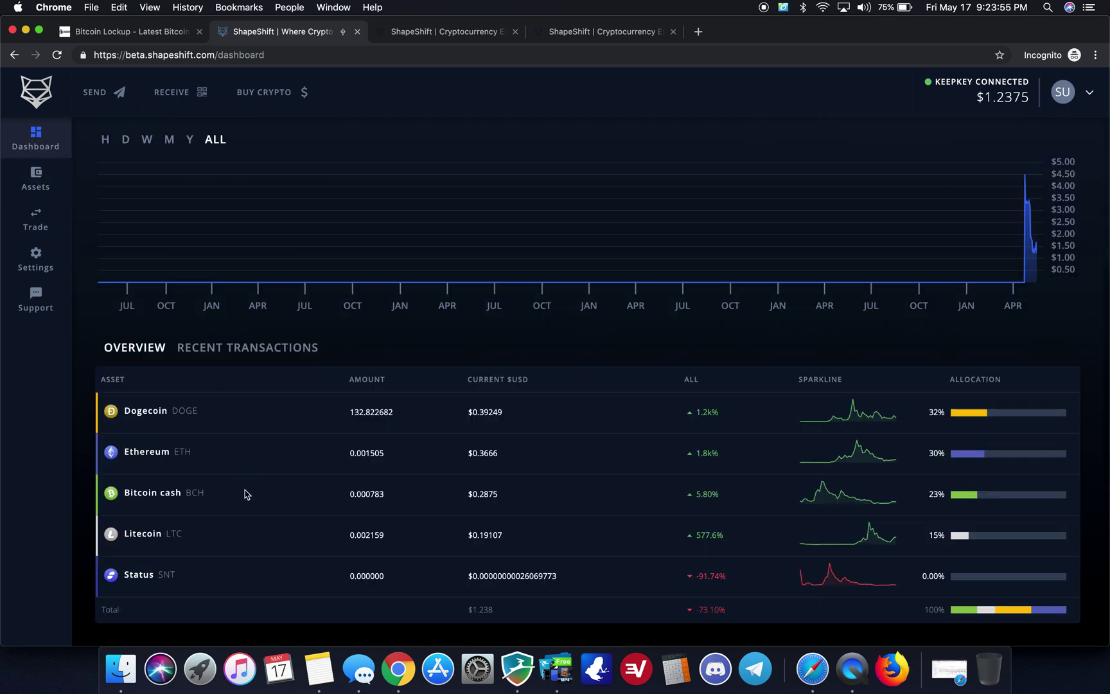
scroll(198, 526, "down", 1)
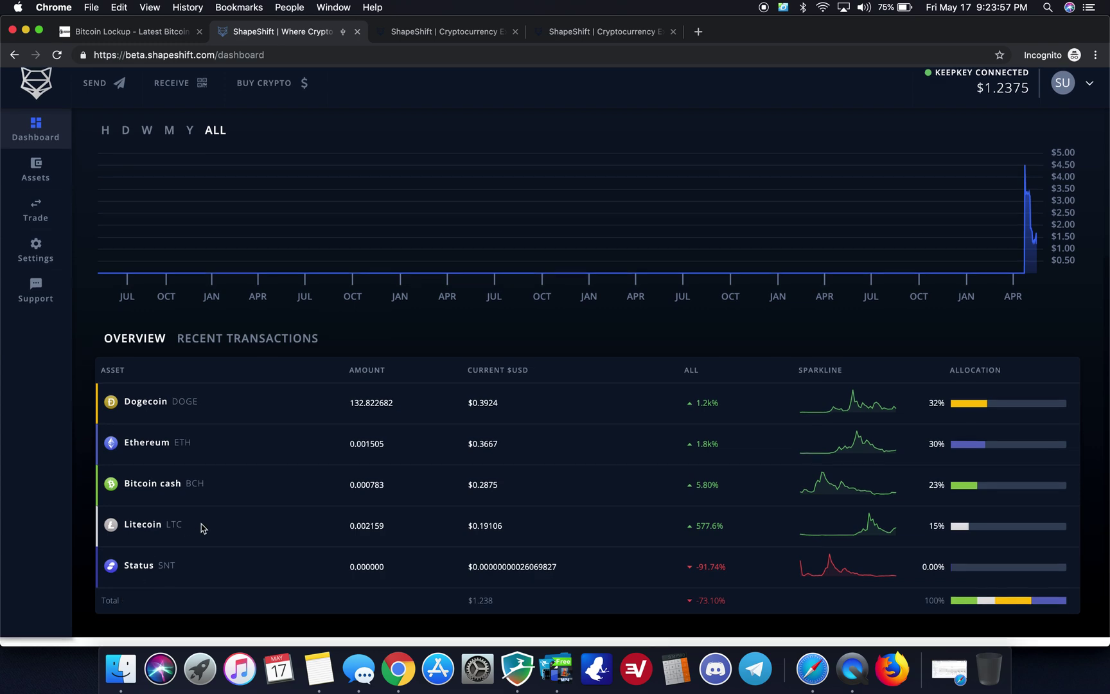
scroll(201, 528, "up", 2)
scroll(201, 528, "up", 2)
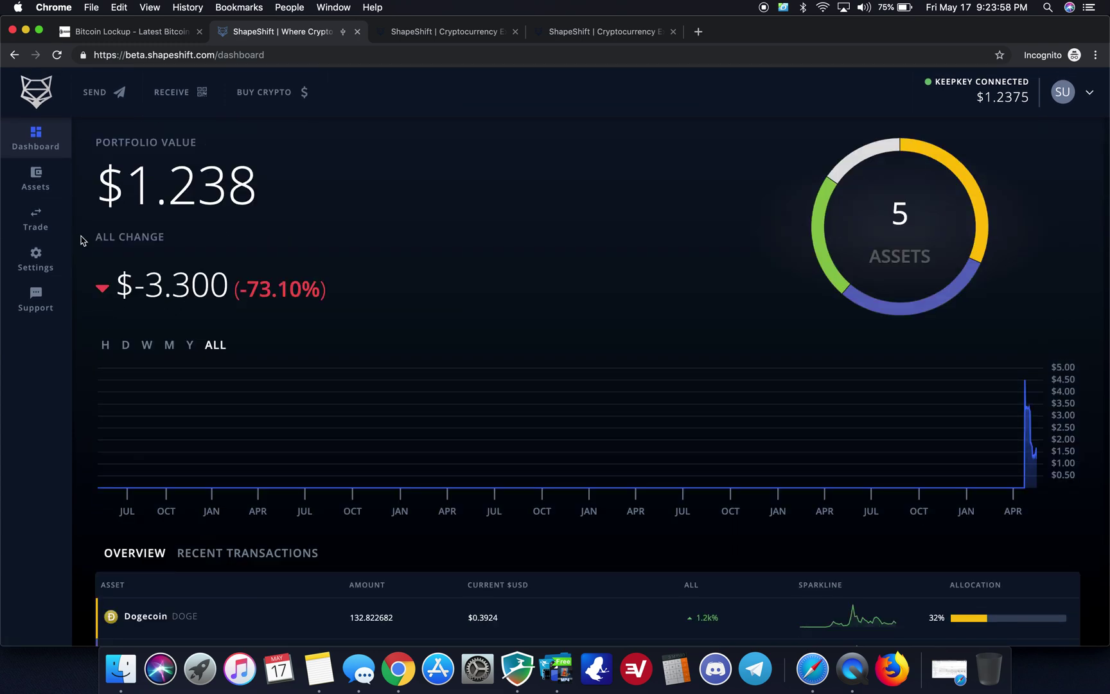
left_click(98, 100)
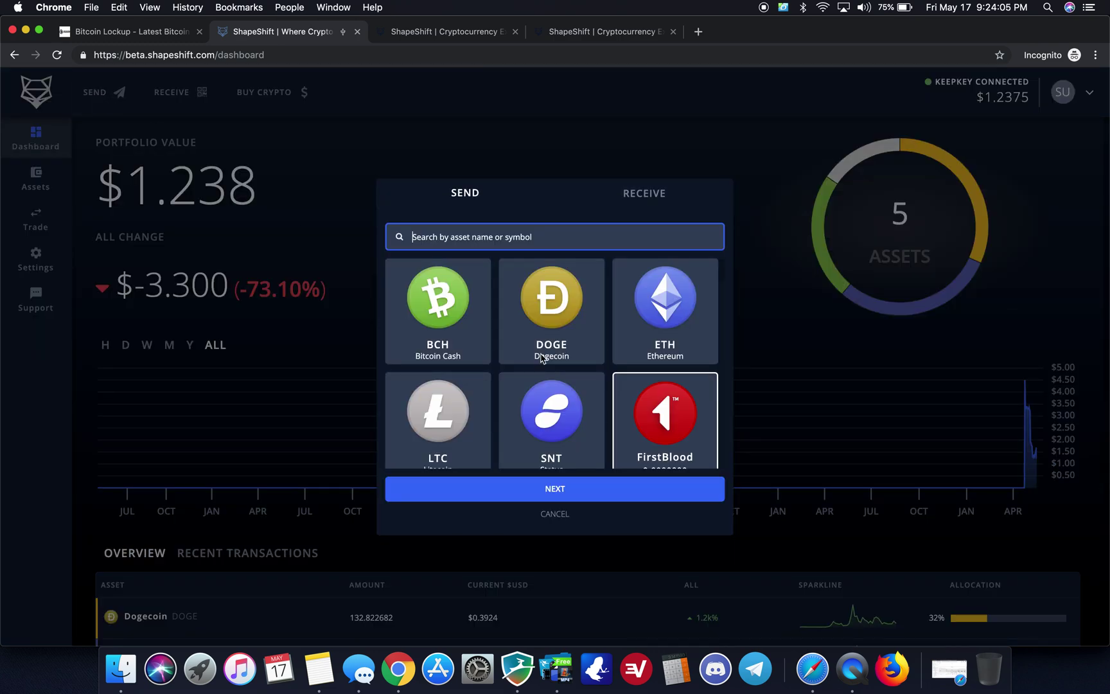
left_click(501, 269)
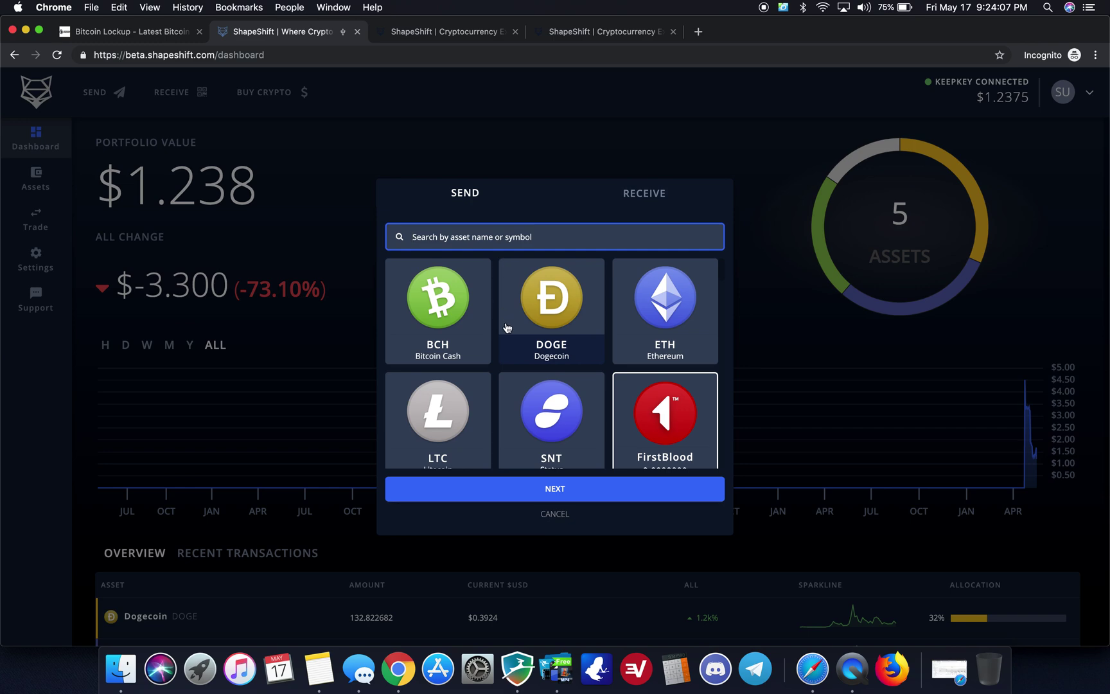
scroll(636, 328, "down", 5)
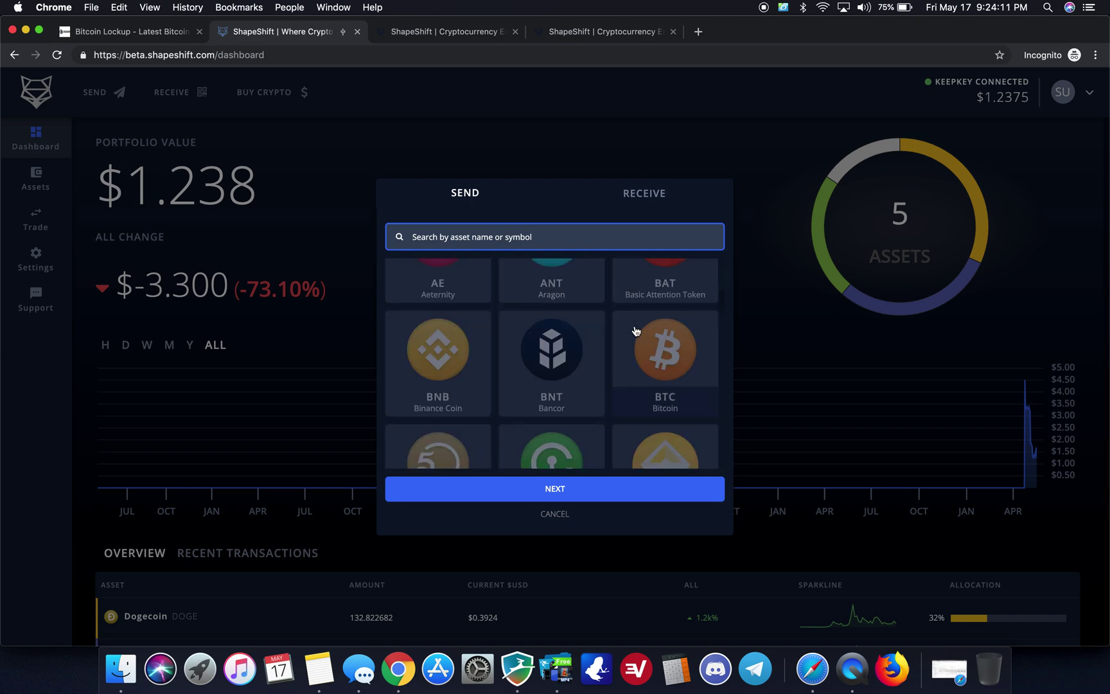
scroll(636, 331, "down", 5)
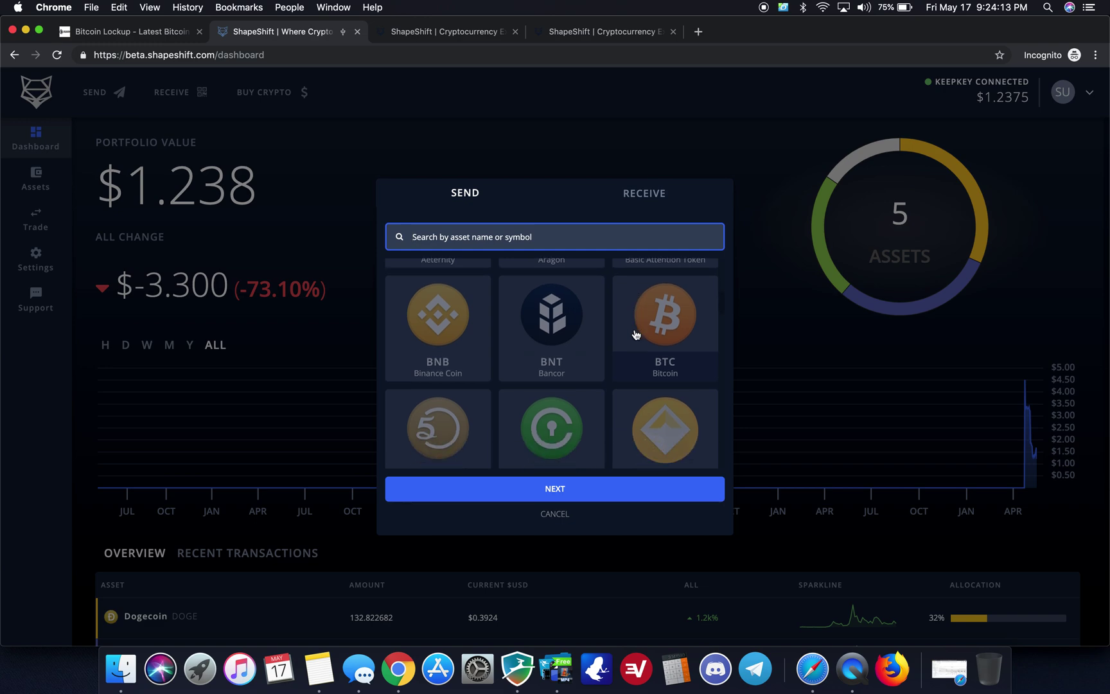
scroll(634, 339, "down", 3)
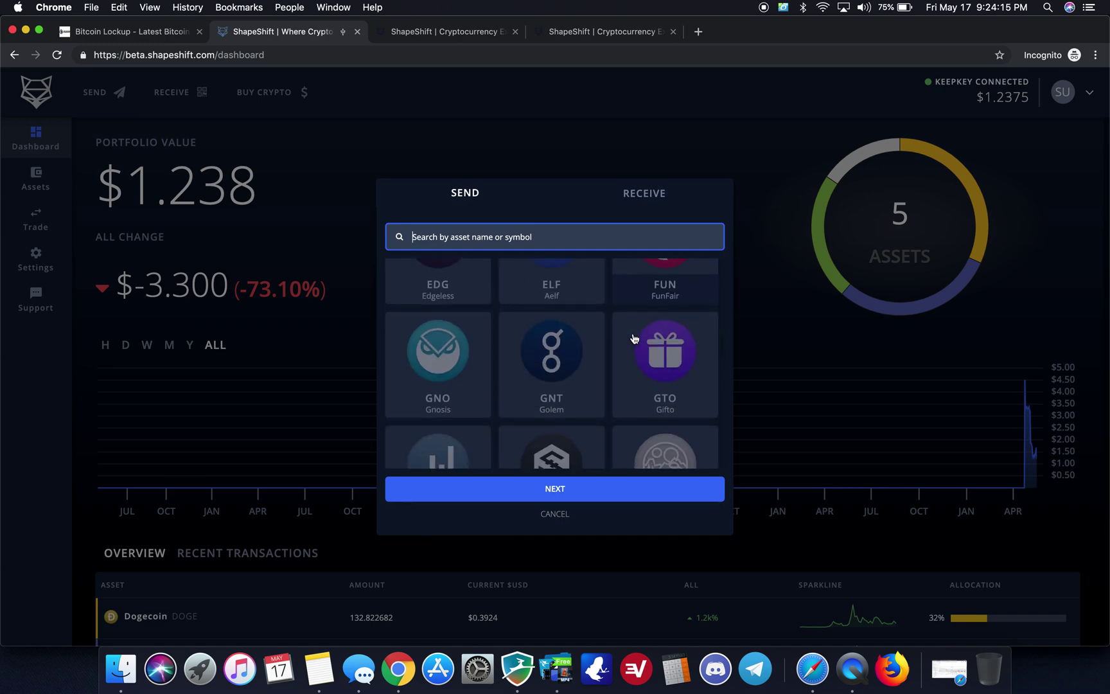
scroll(634, 339, "down", 2)
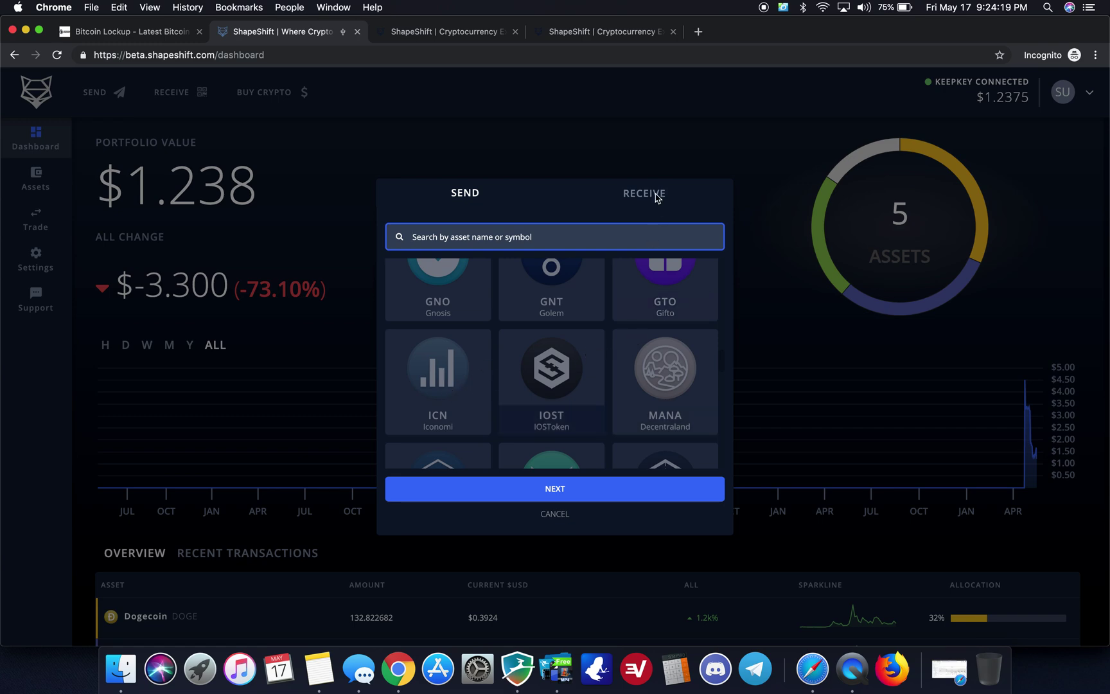
left_click(653, 195)
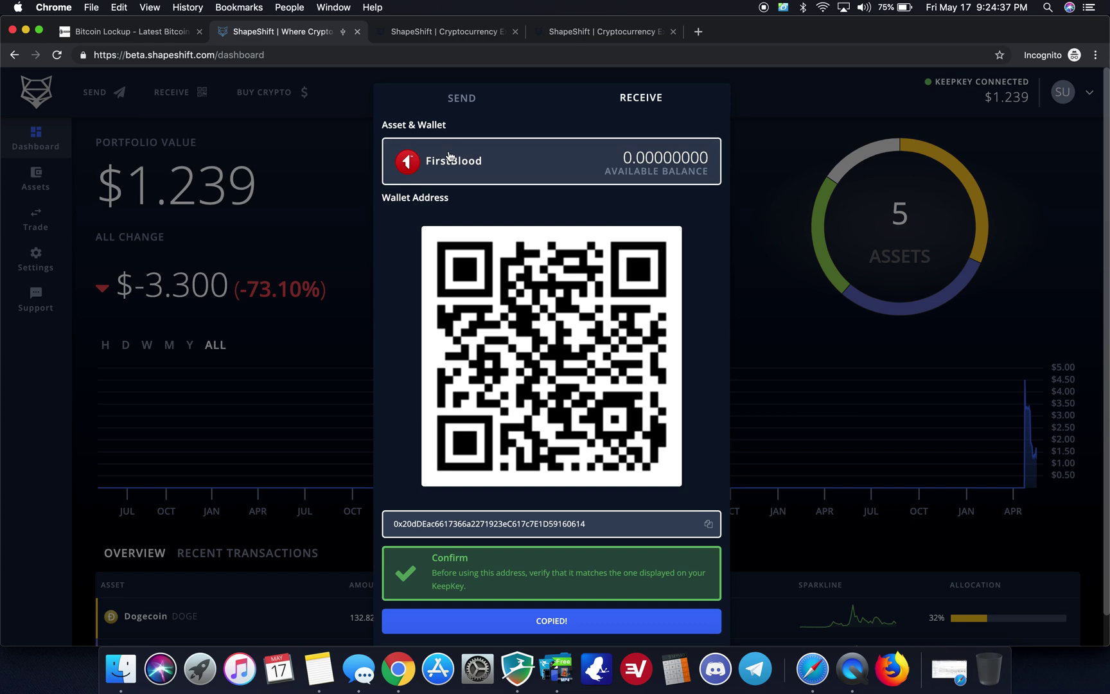
left_click(796, 162)
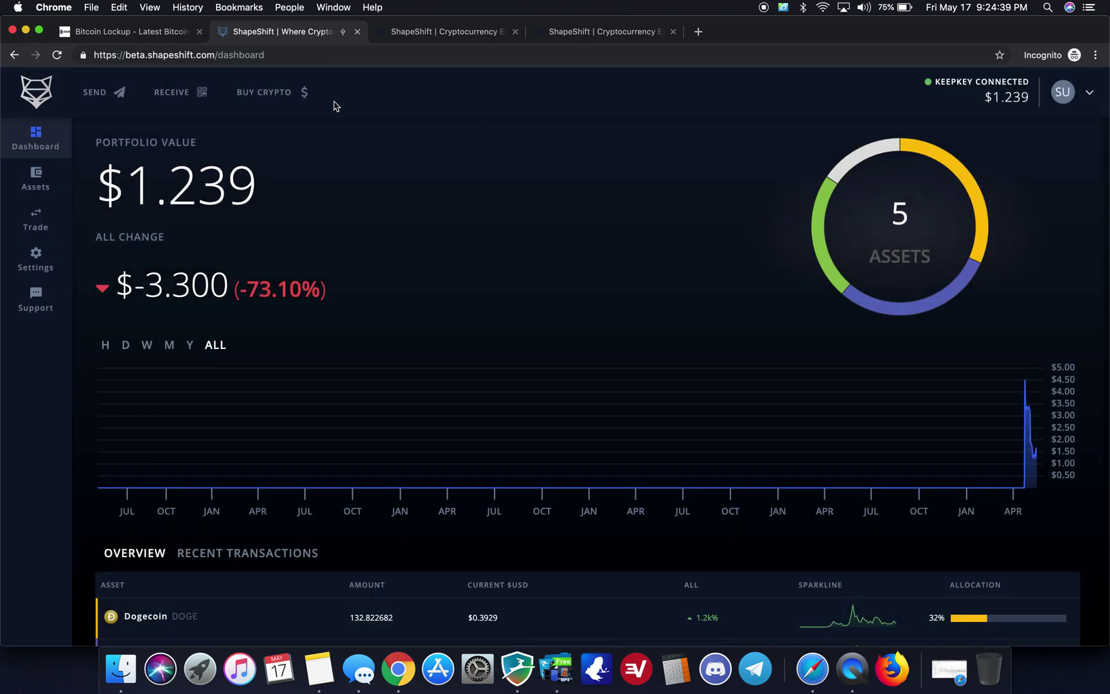
left_click(250, 99)
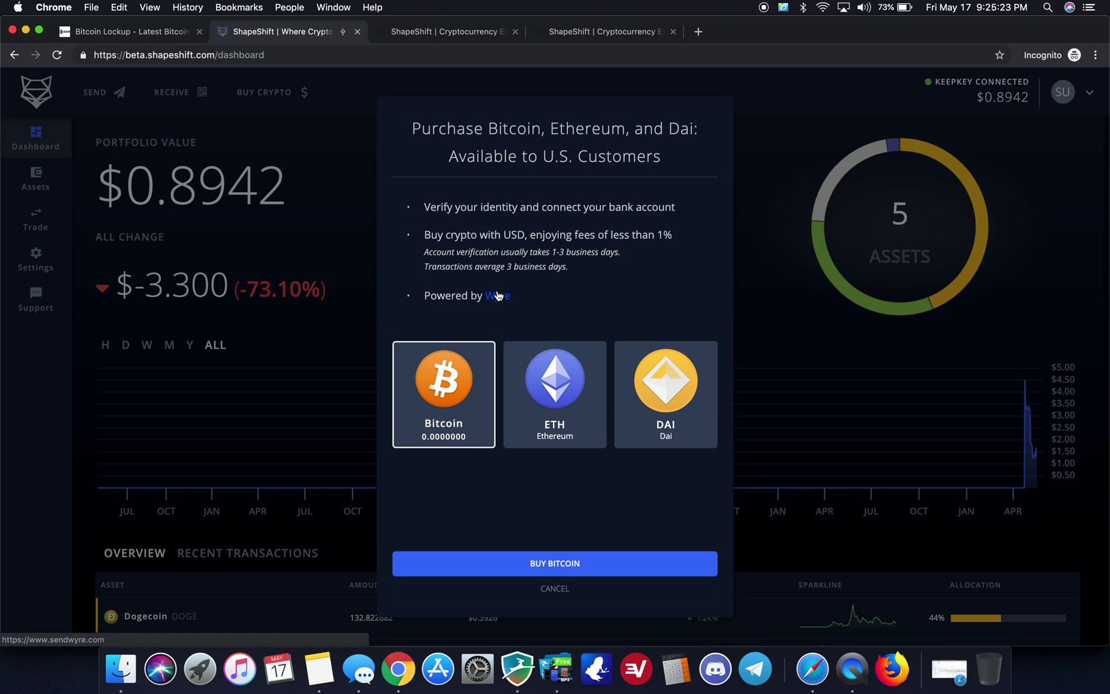
left_click(555, 590)
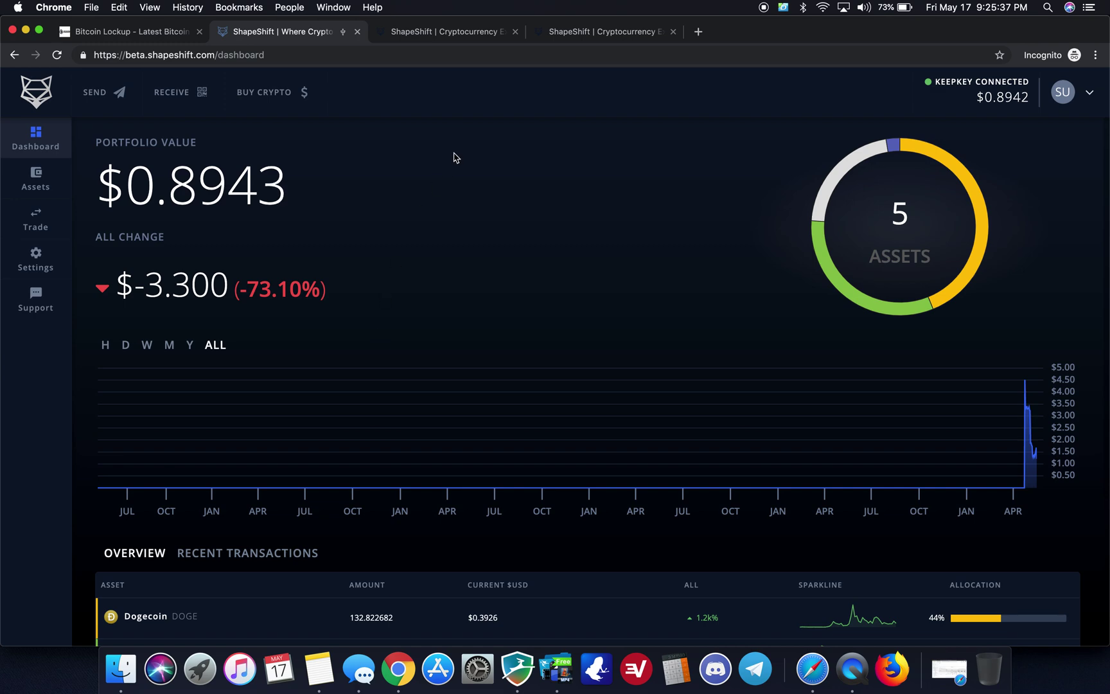
- Review the shapeshift.io order page confirming the ETH-to-DAI exchange completed, then return to the dashboard
left_click(458, 34)
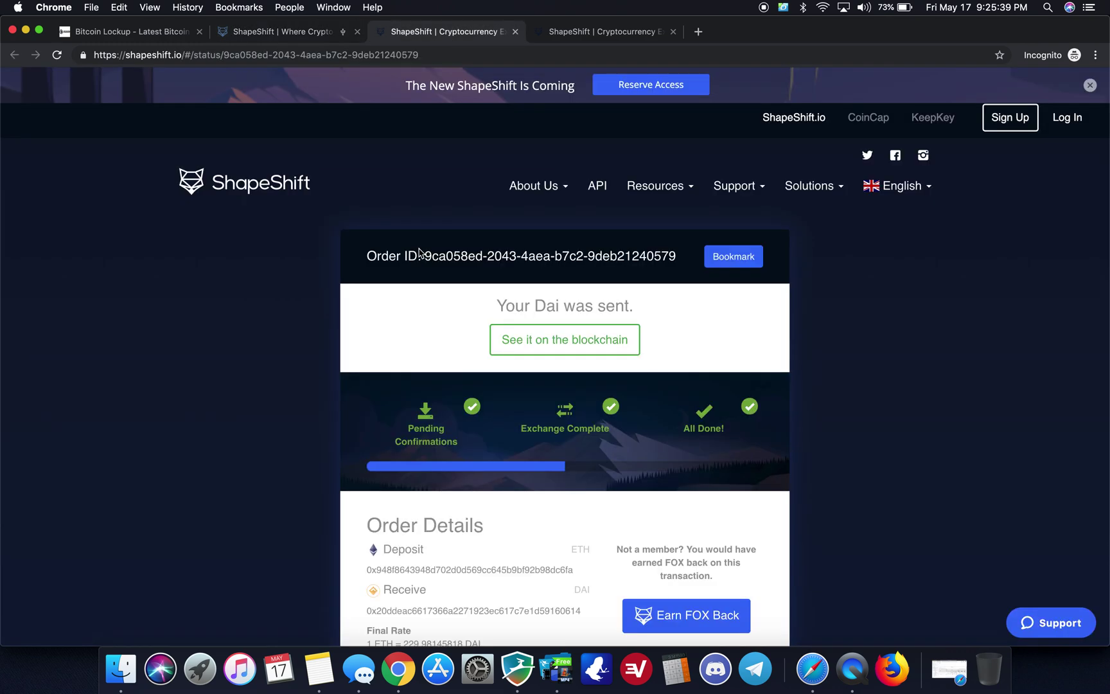
scroll(394, 347, "down", 3)
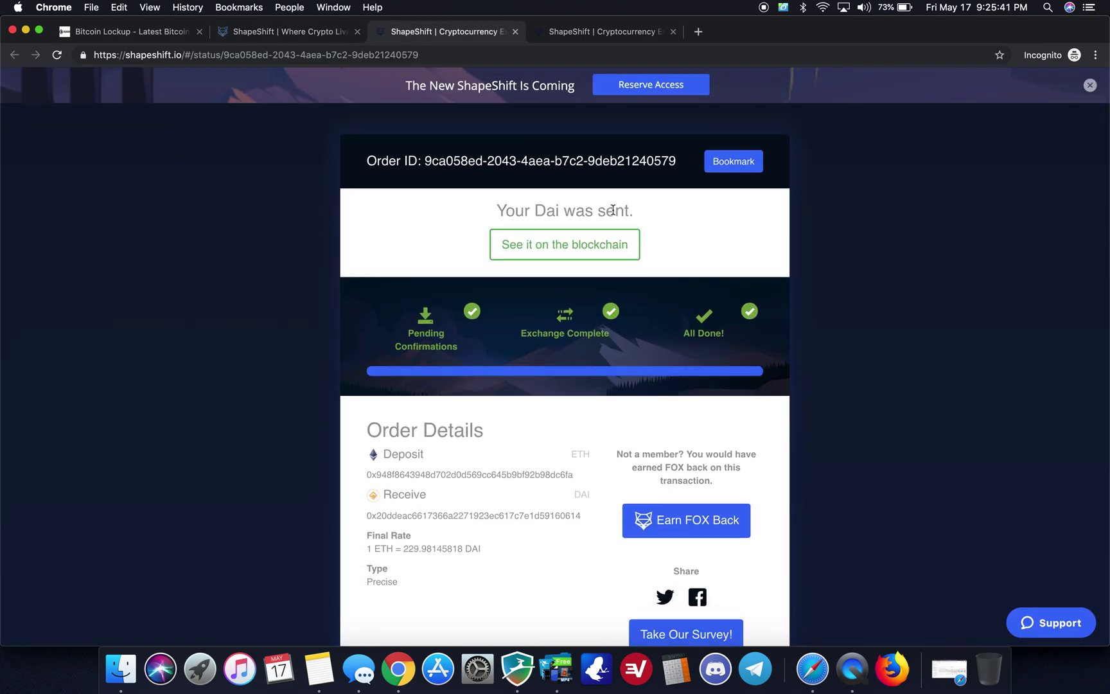
scroll(458, 297, "down", 4)
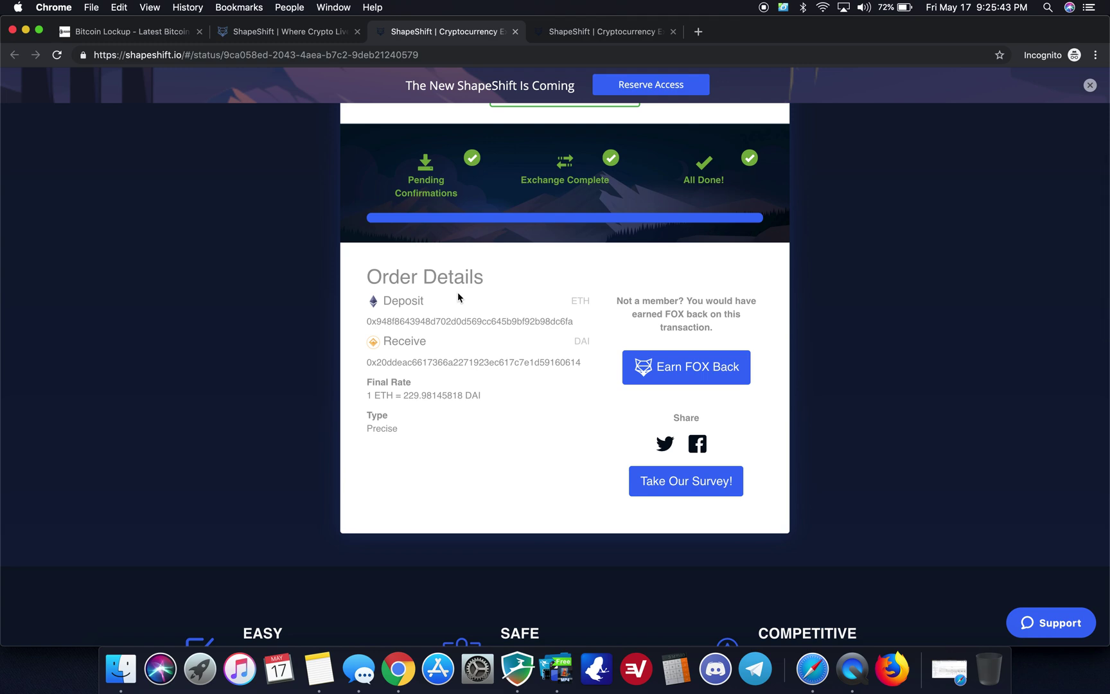
scroll(456, 291, "up", 4)
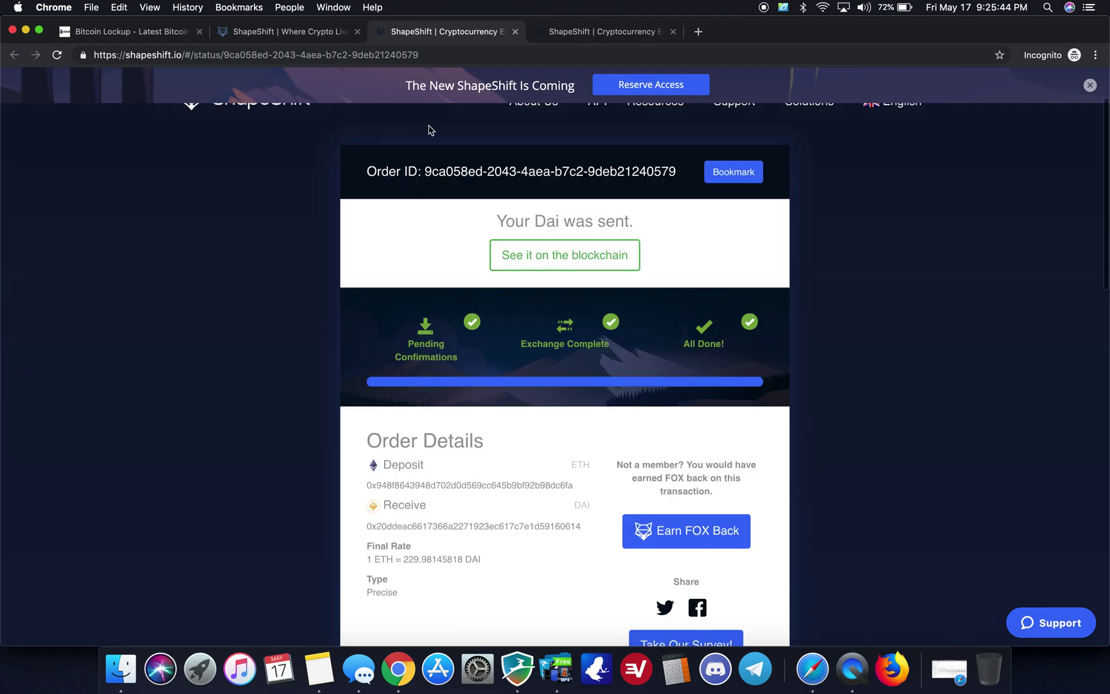
left_click(313, 32)
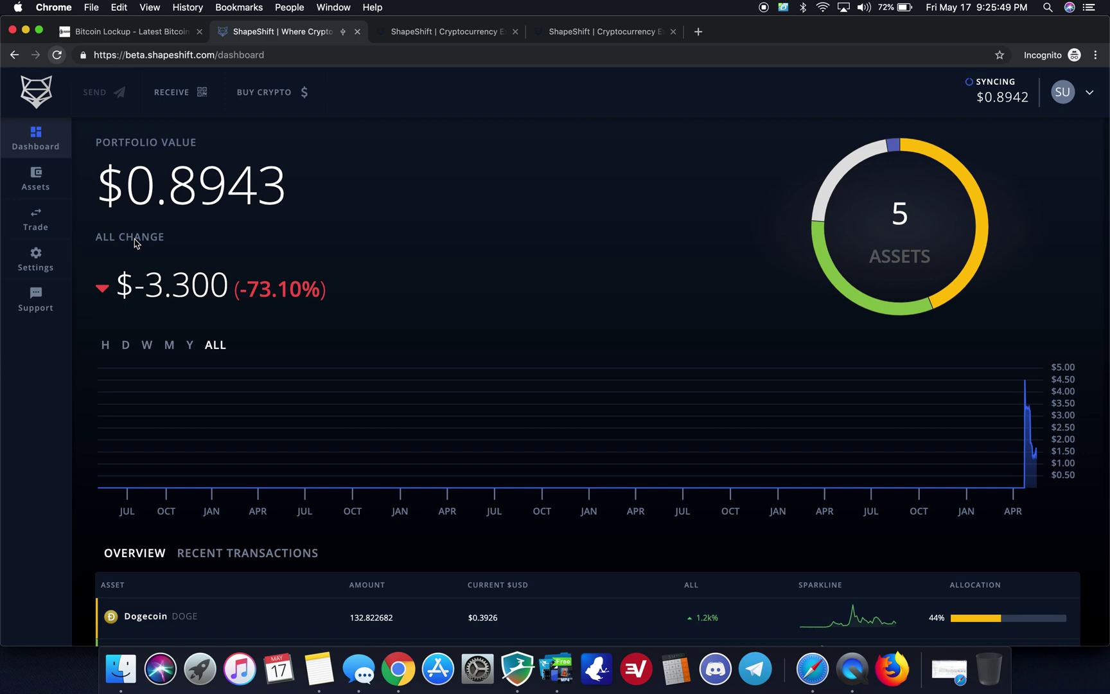
- Reload the dashboard and find 0.135984 Dai (13%) among 6 assets totalling $1.032
key("super+r")
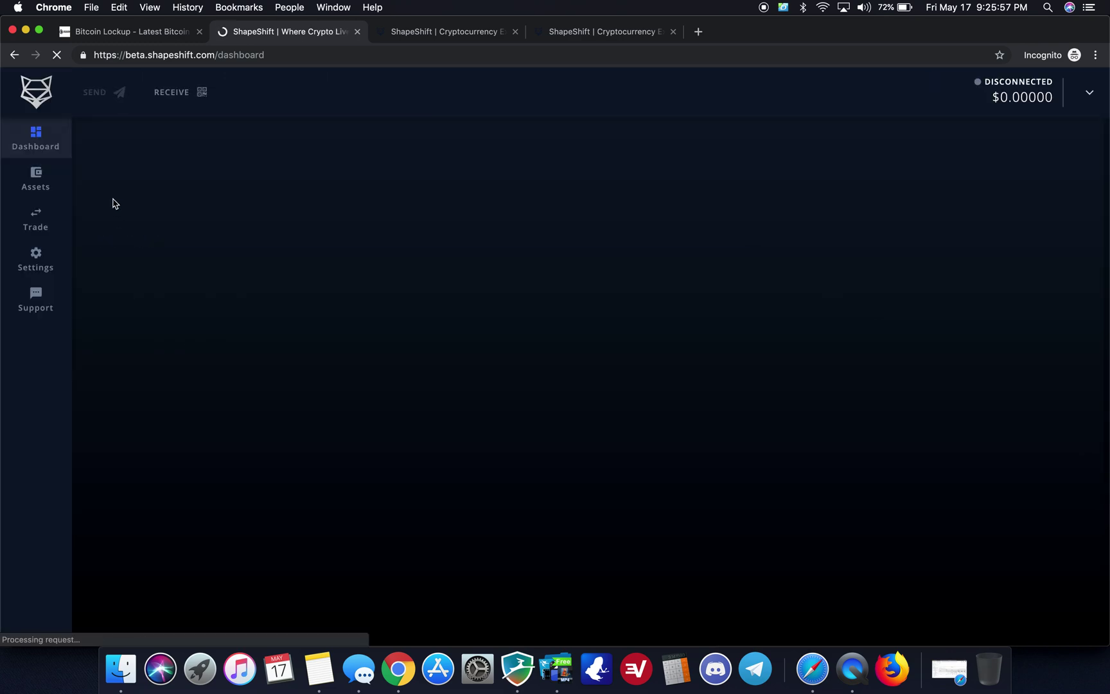
left_click(27, 175)
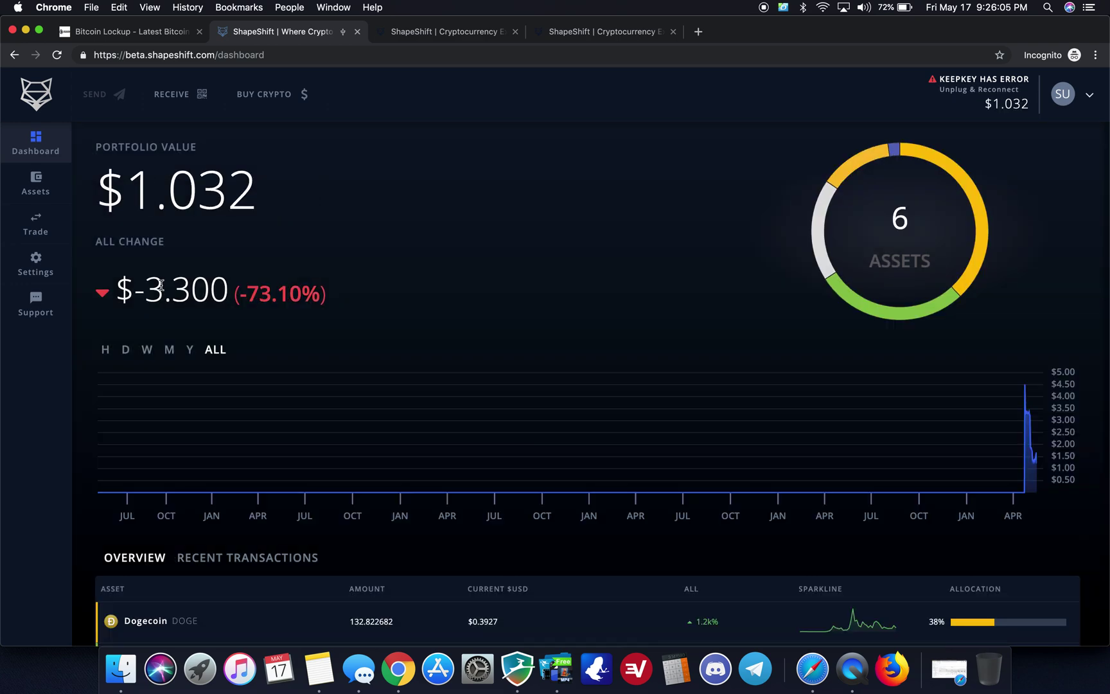
scroll(310, 290, "down", 5)
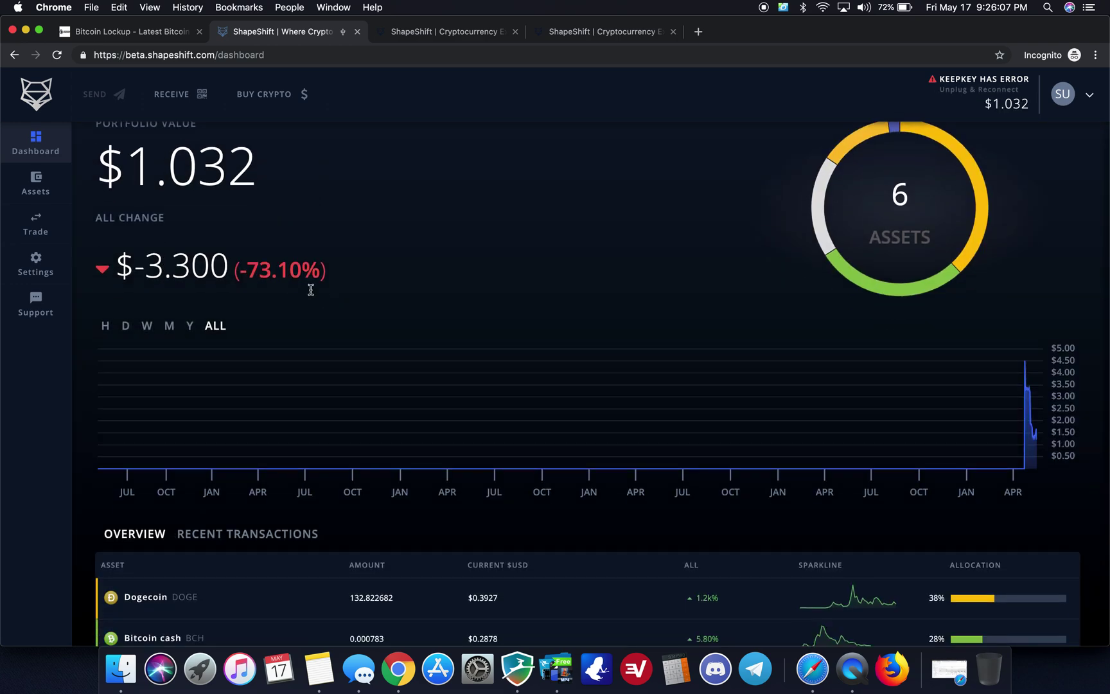
scroll(311, 293, "down", 3)
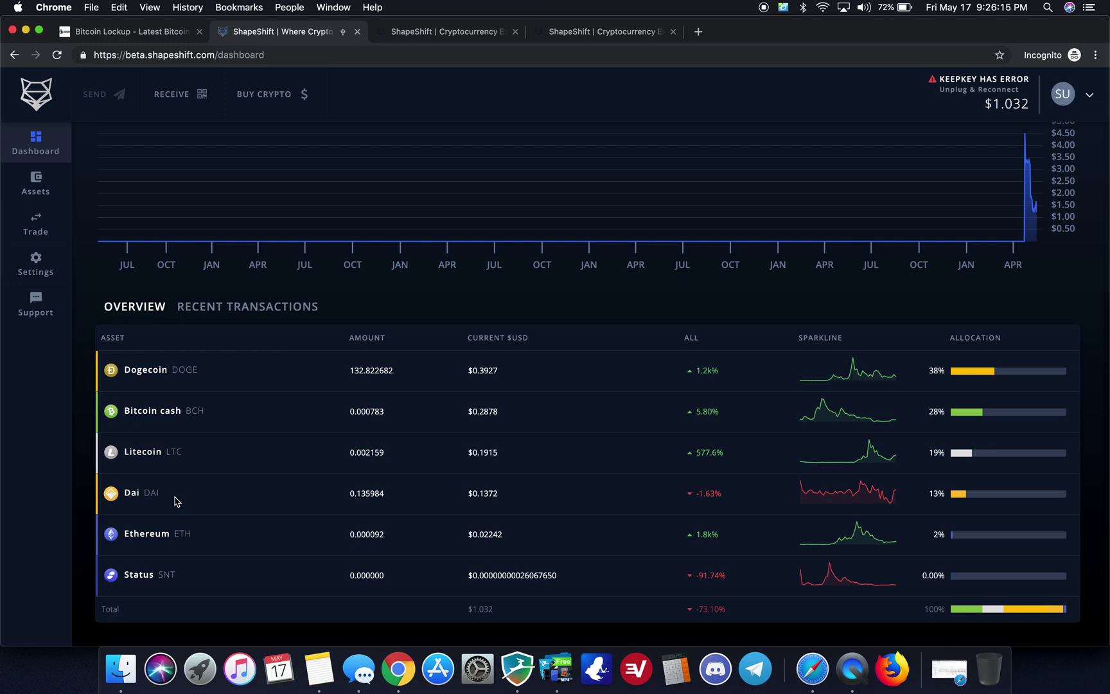
scroll(175, 501, "up", 8)
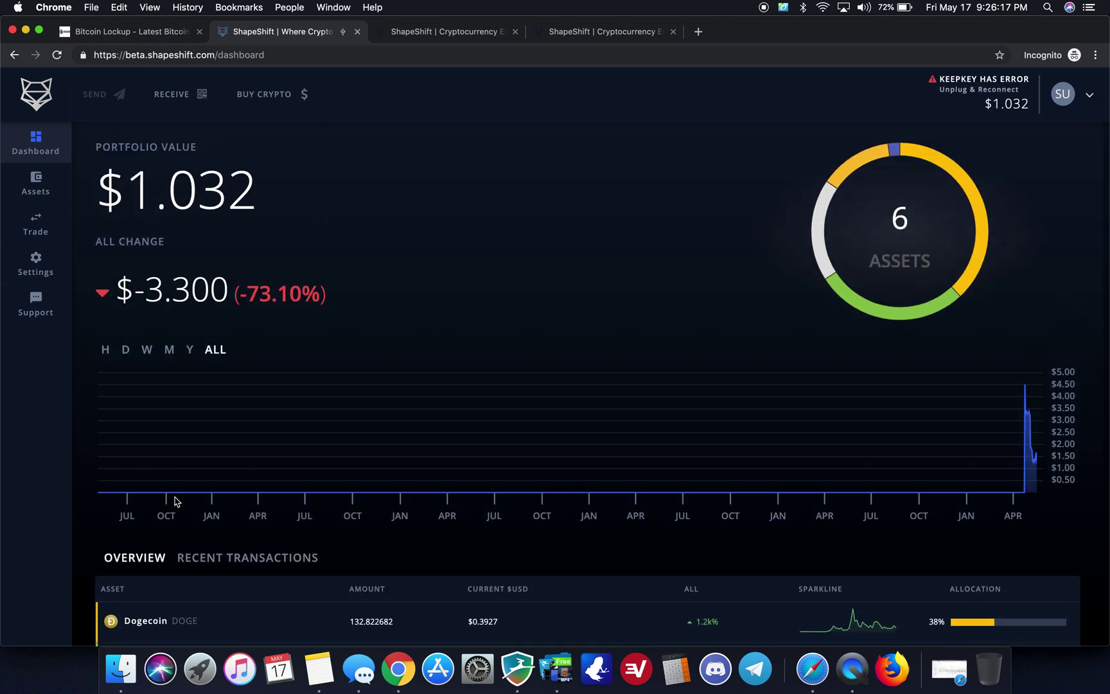